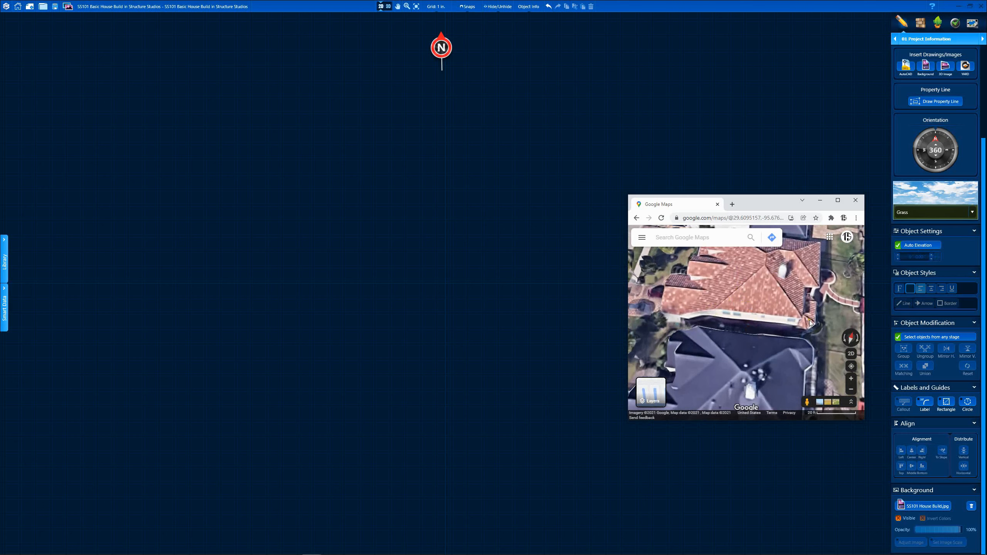
Step: Orbit the Google Maps 3D view around the houses so the red-roofed house's front faces you
left_click_drag(811, 323, 760, 354, "ctrl")
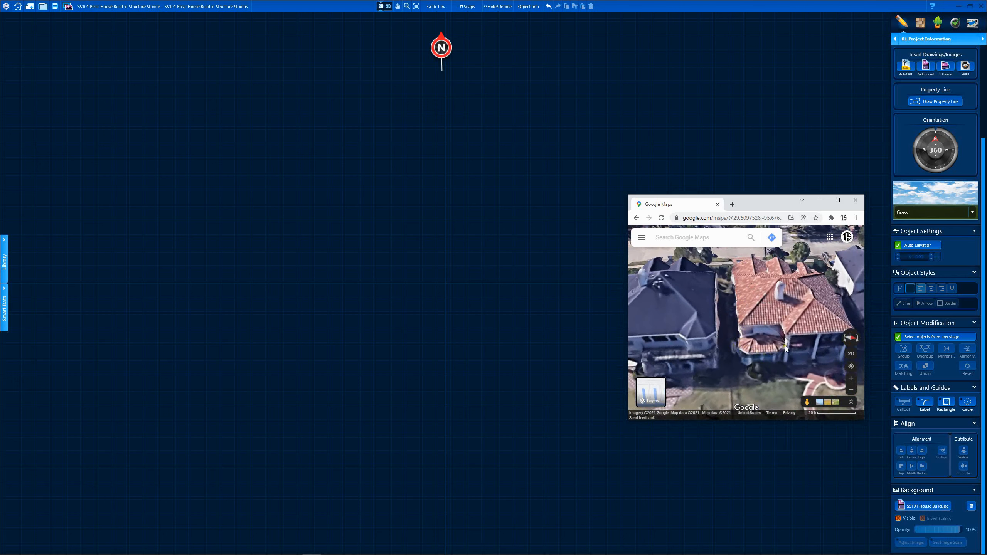
left_click_drag(801, 327, 728, 322, "ctrl")
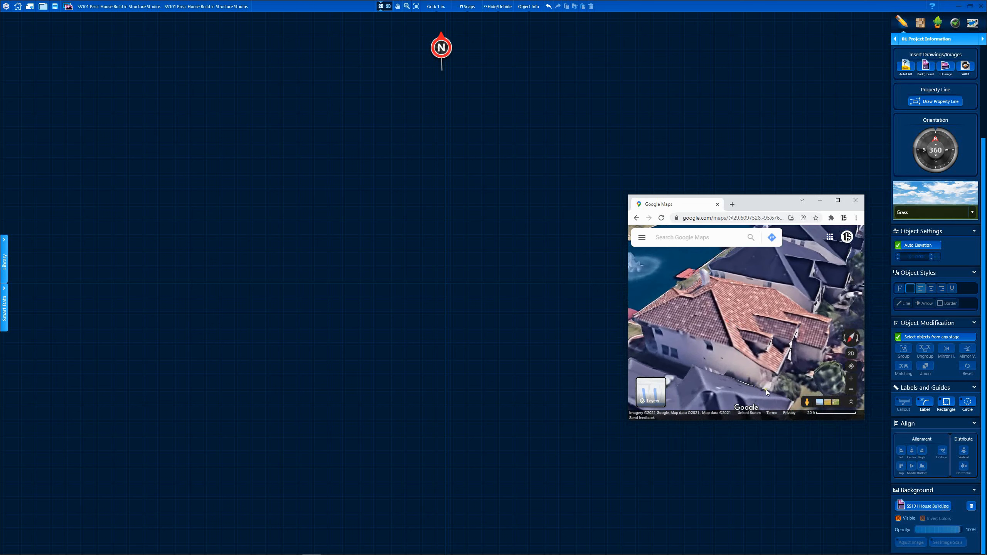
left_click_drag(771, 359, 719, 362, "ctrl")
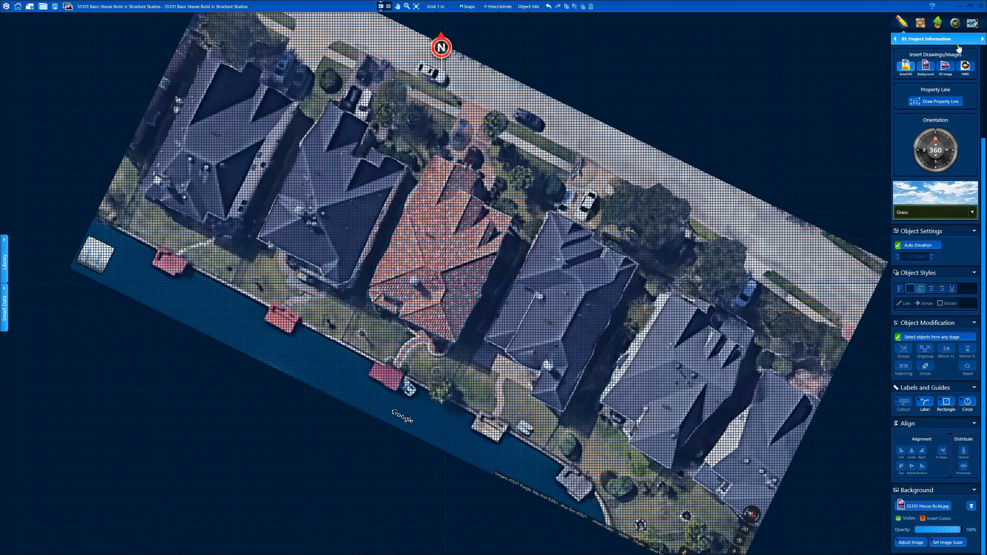
Step: Switch to the 02 House stage and place a vertical guide line through the red house
left_click(917, 38)
left_click(898, 51)
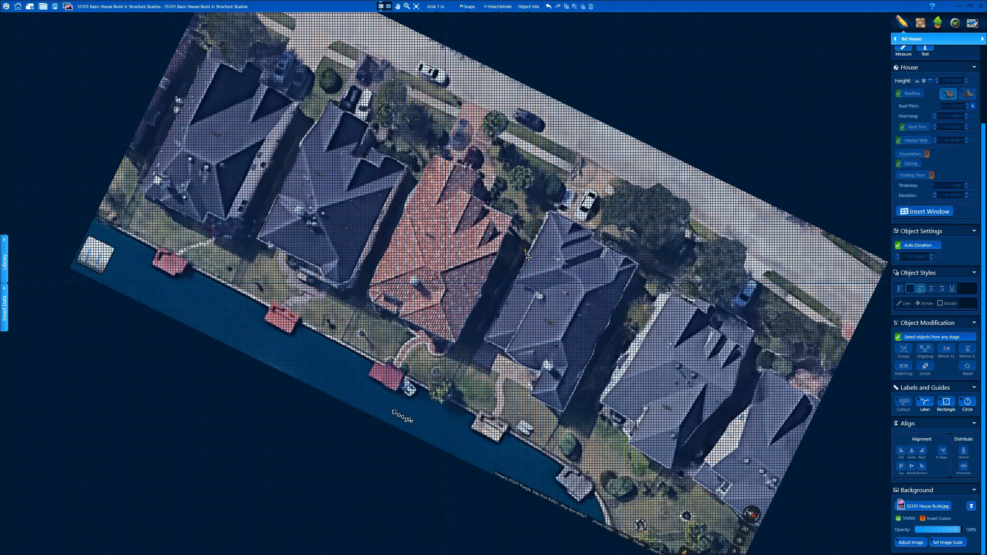
left_click(516, 103)
left_click(516, 426)
right_click(515, 426)
Step: Draw a horizontal guide across the houses and turn on Adjust Image for the background
left_click(251, 153)
left_click(704, 153)
right_click(704, 153)
left_click(910, 543)
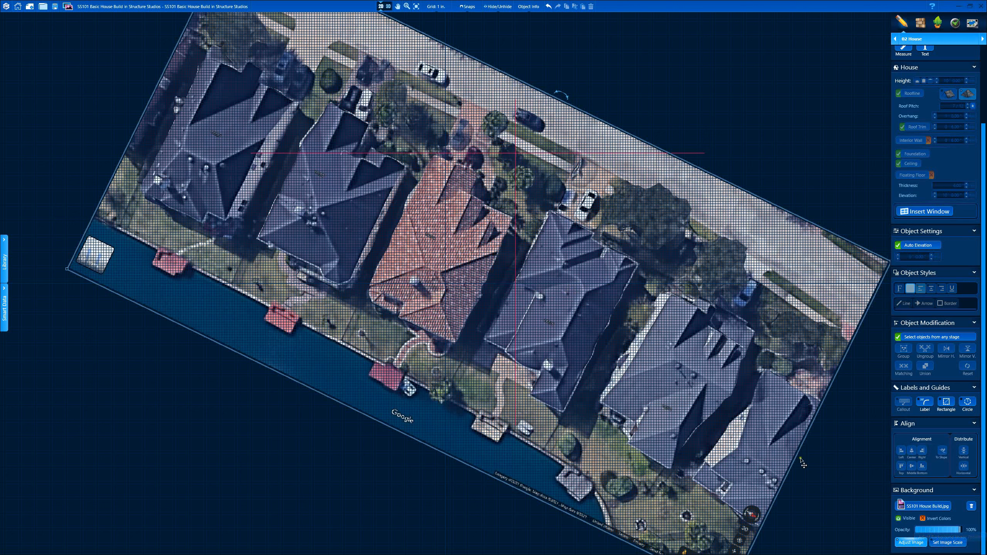
Step: Bring the Google Maps window back in front of the Pool Studio plan
left_click(312, 548)
right_click(498, 268)
Step: Measure the distance between two red-roof corners in the 3D map (67.11 ft)
left_click(528, 397)
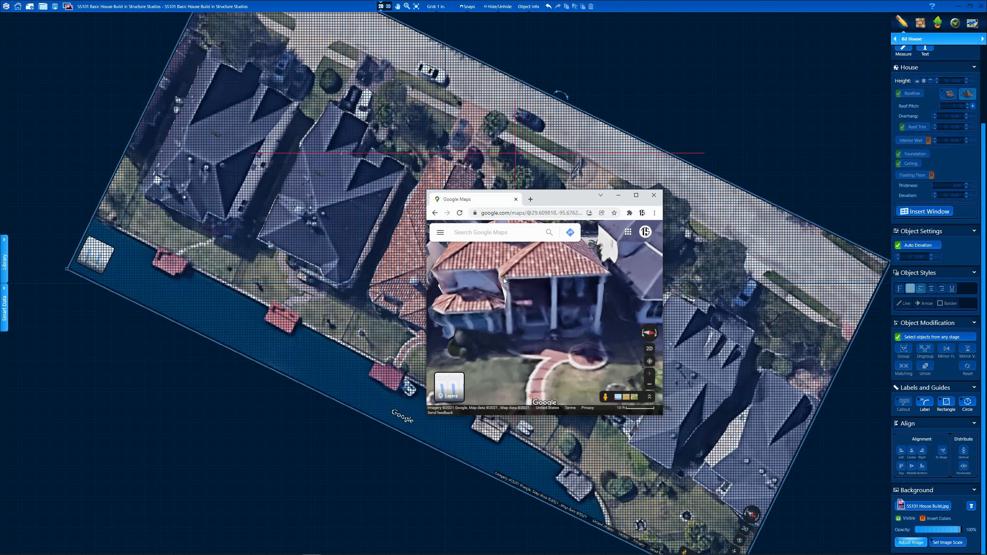
right_click(499, 277)
left_click(521, 398)
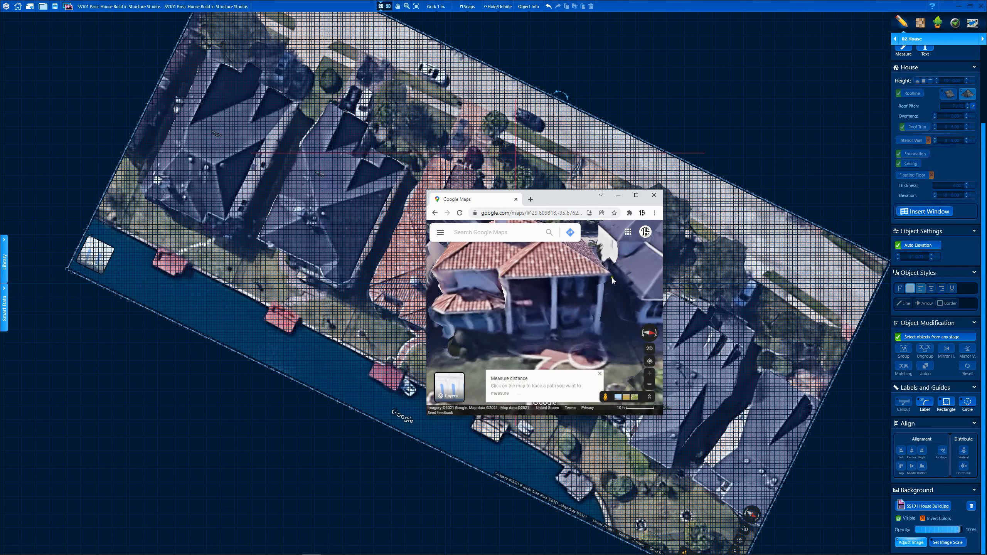
left_click(609, 273)
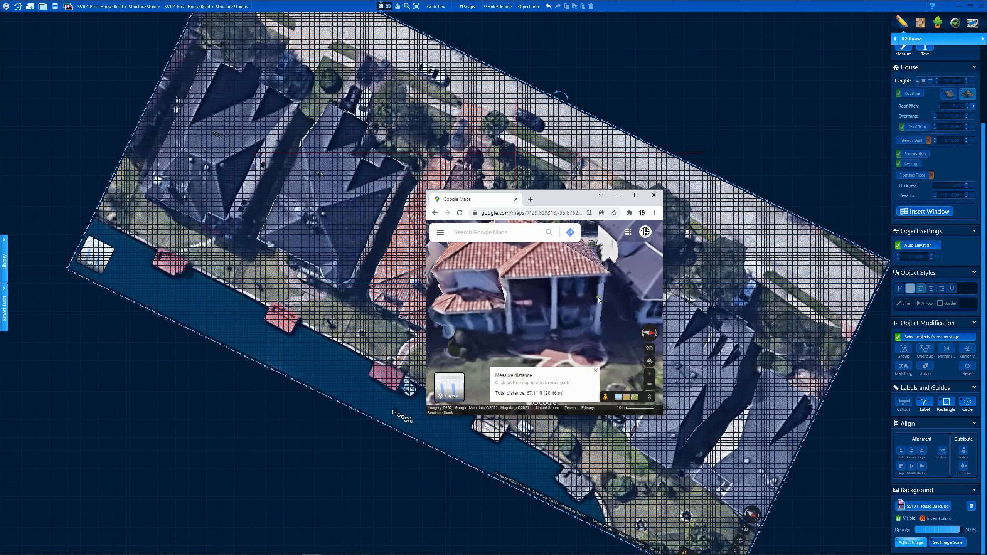
left_click_drag(598, 297, 587, 313)
Step: Switch Google Maps to the 2D top view and measure the roof length again
left_click(649, 348)
left_click(595, 370)
right_click(538, 299)
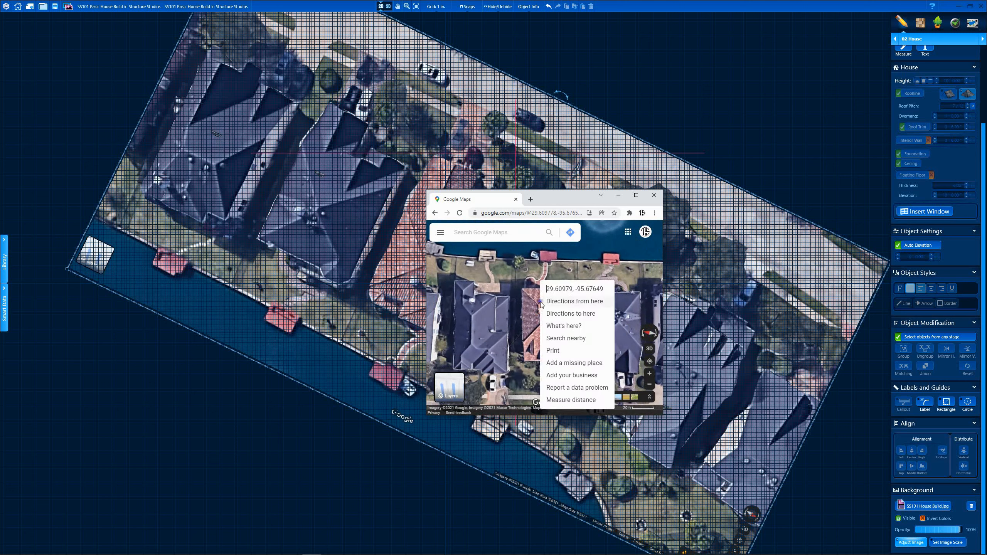
right_click(520, 287)
left_click(546, 401)
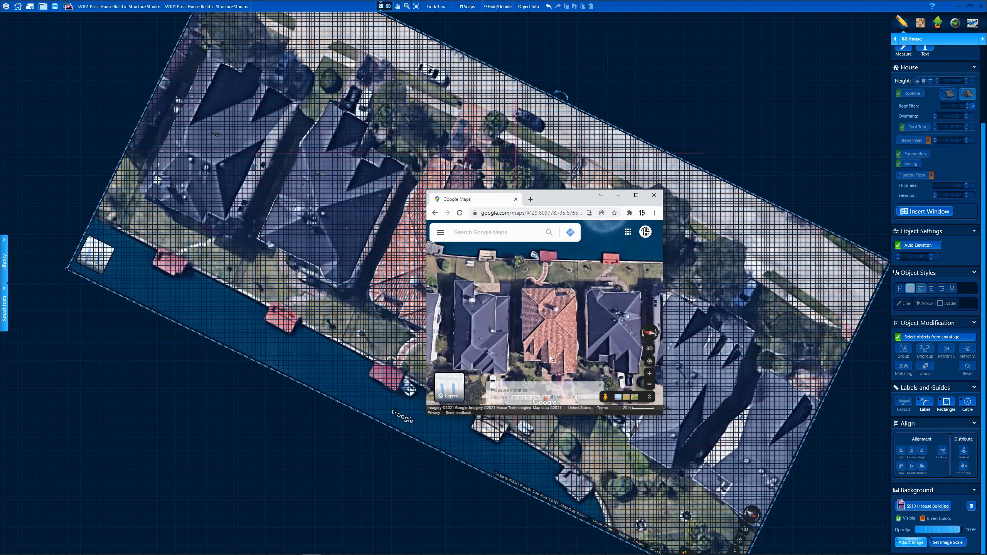
left_click(554, 290)
left_click(522, 289)
Step: Move Chrome aside, then rotate and shift the aerial background until the houses stand straight
left_click_drag(559, 201, 986, 350)
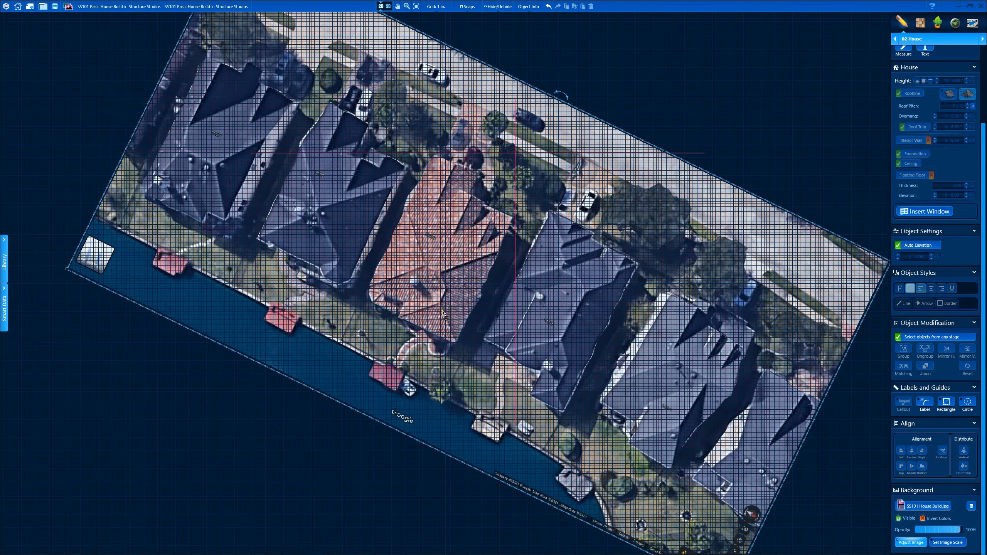
scroll(413, 323, "up", 1)
scroll(395, 323, "up", 1)
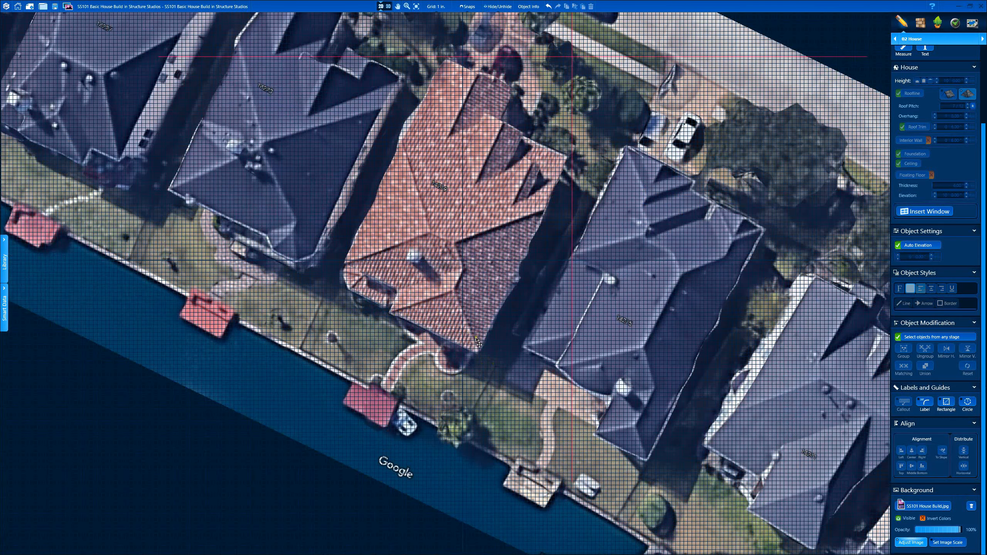
scroll(536, 264, "down", 2)
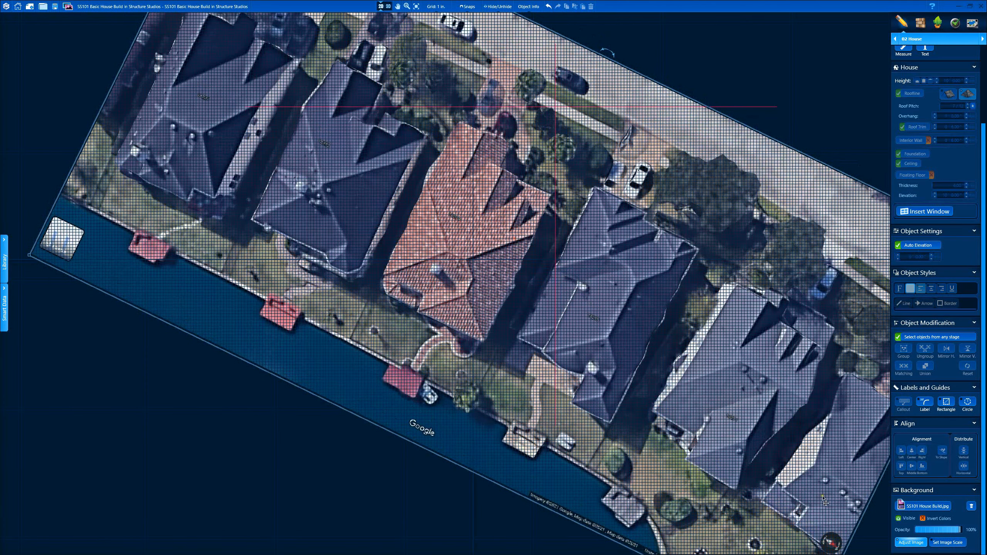
left_click_drag(608, 52, 520, 30)
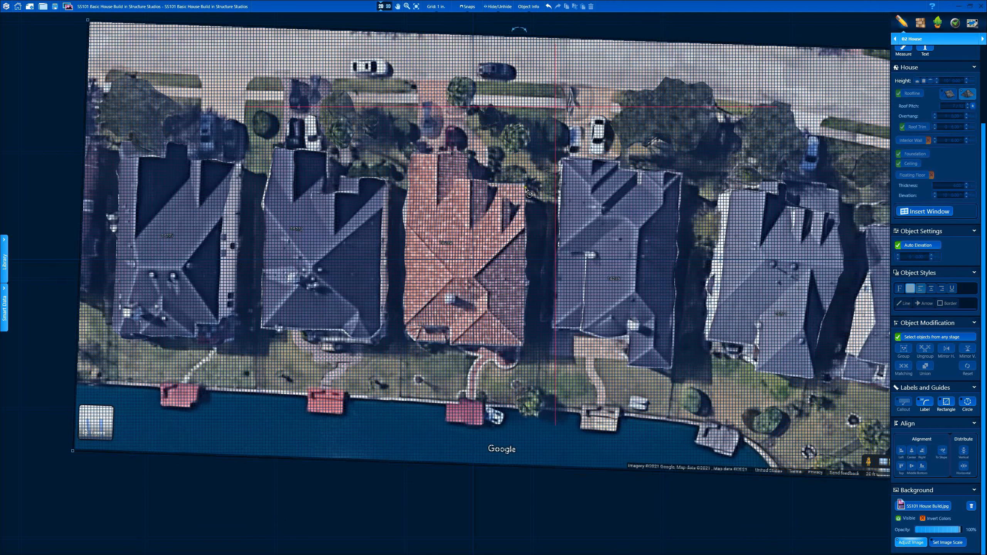
left_click_drag(493, 241, 522, 160)
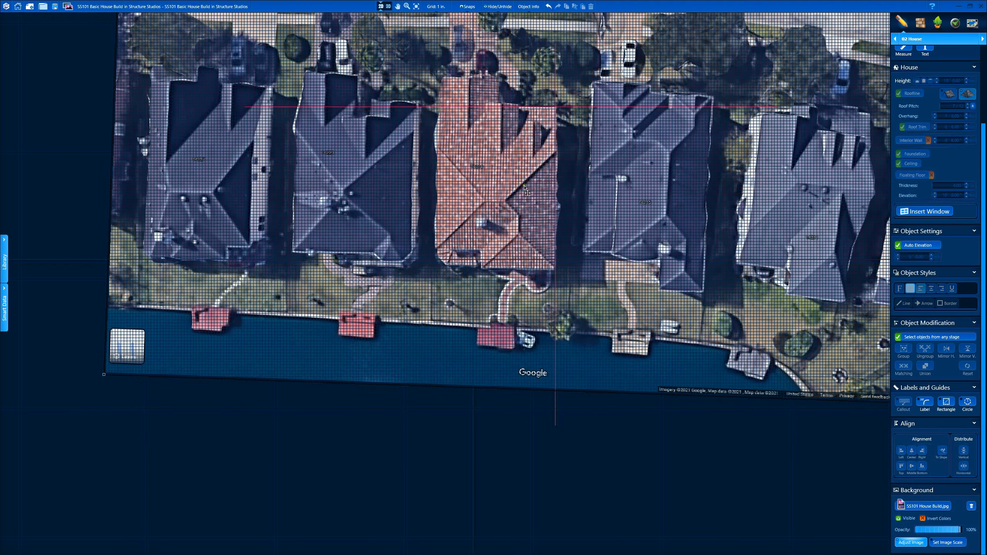
scroll(550, 130, "up", 2)
left_click_drag(537, 354, 539, 354)
Step: Start Set Image Scale with a reference line at the red roof's corner
left_click(947, 543)
scroll(451, 307, "up", 3)
left_click(415, 368)
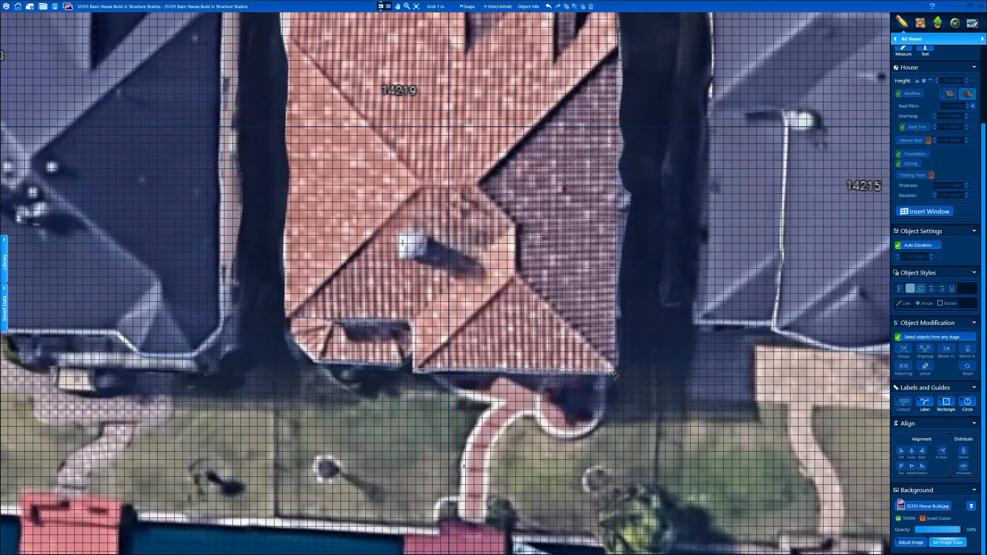
Step: End the reference line at the other roof corner and give it a real length of 30 feet
left_click(612, 370)
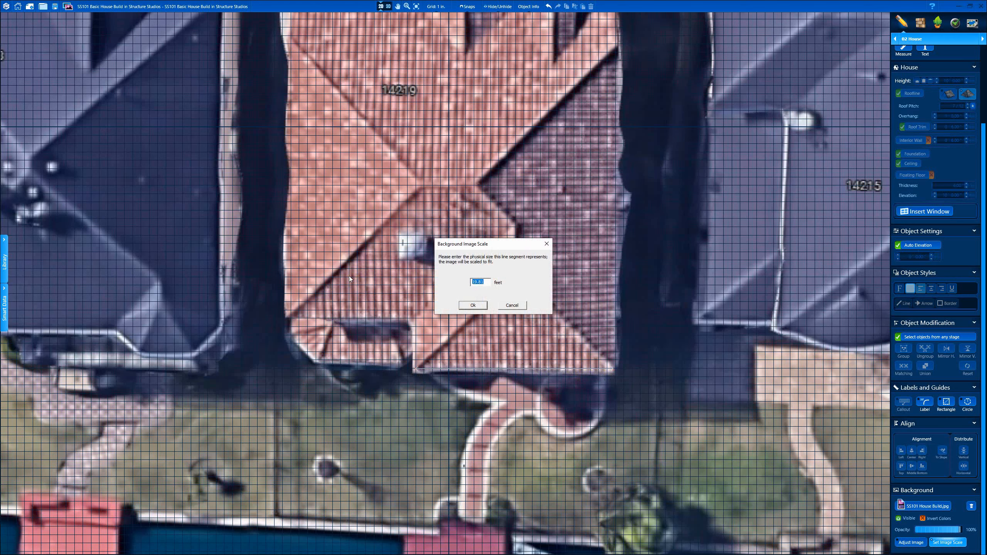
type("30")
key("Return")
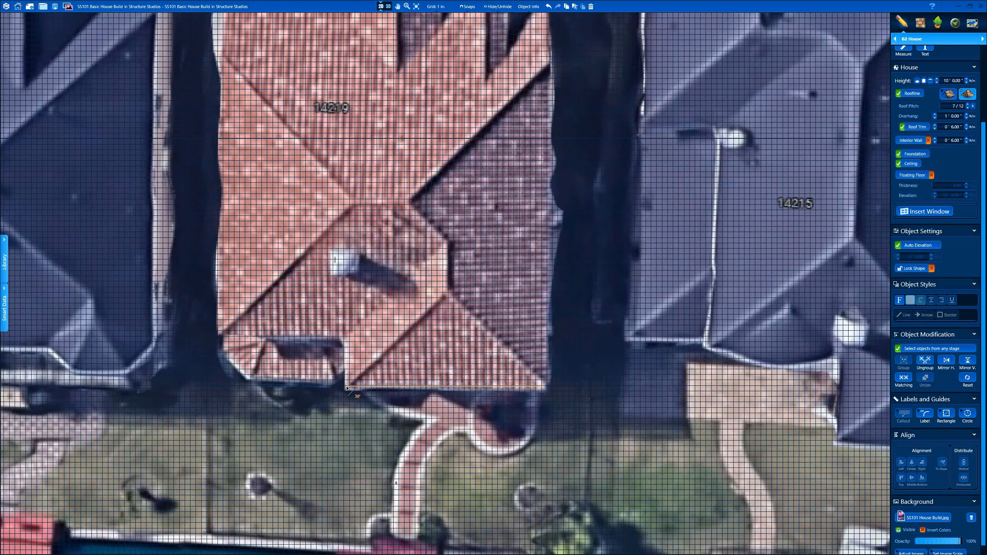
key("Escape")
scroll(381, 253, "down", 5)
middle_click_drag(380, 253, 399, 286)
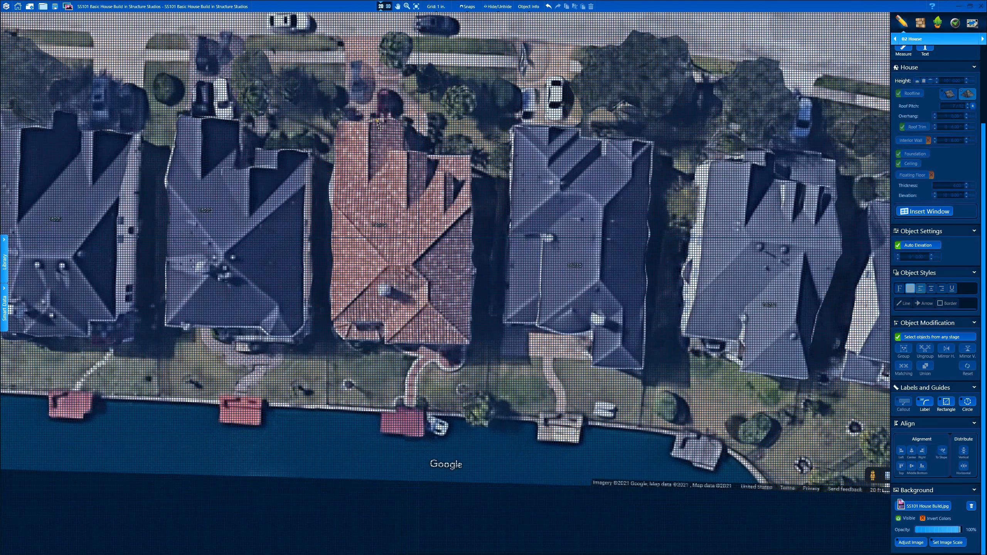
Step: Pan the plan slightly, then reopen the Google Maps window and orbit around the red-roofed house
scroll(450, 307, "up", 3)
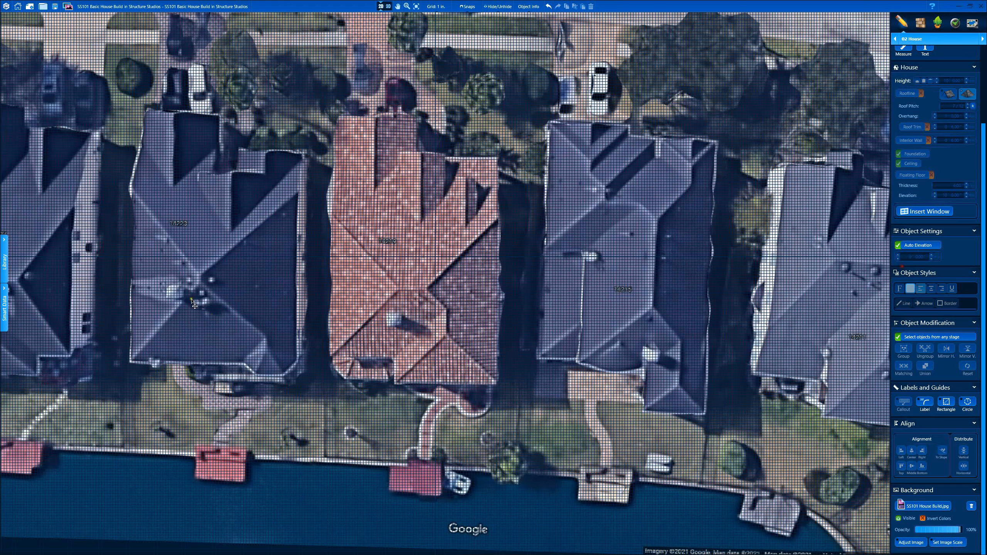
scroll(404, 293, "down", 1)
scroll(405, 293, "up", 1)
middle_click_drag(404, 273, 402, 285)
left_click(312, 548)
left_click_drag(560, 272, 533, 263, "ctrl")
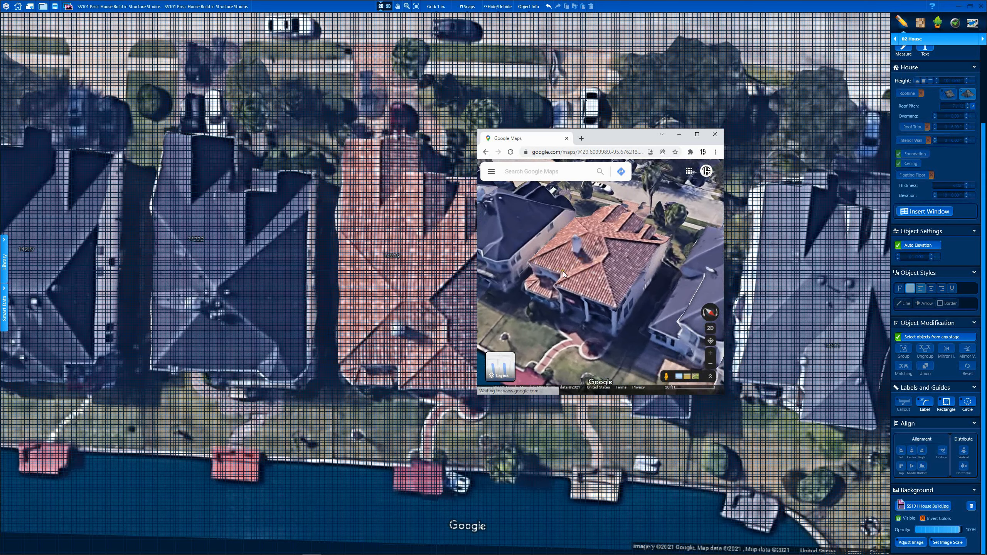
Step: Orbit and tilt the 3D map over the house, then move the Google Maps window off screen
left_click_drag(647, 299, 609, 305, "ctrl")
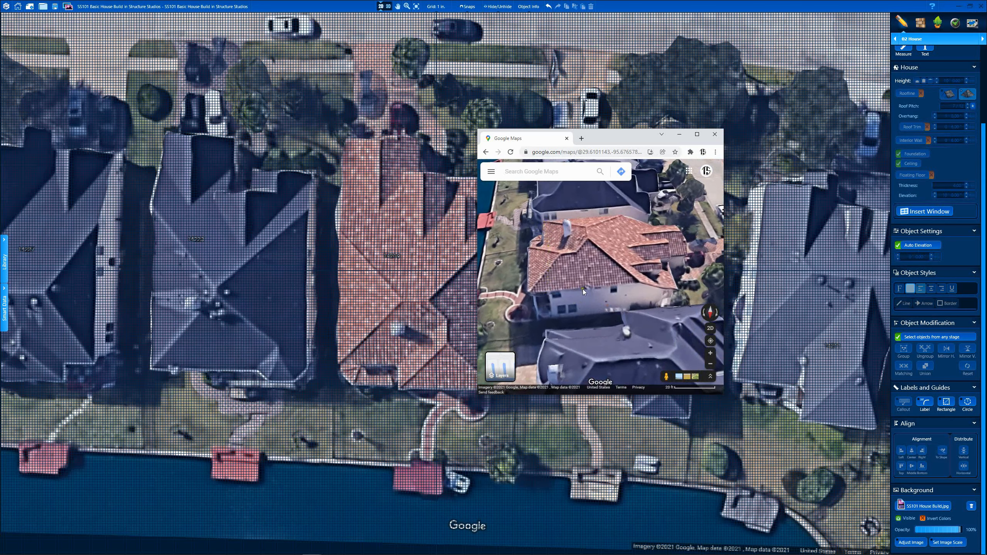
left_click_drag(603, 287, 563, 230, "ctrl")
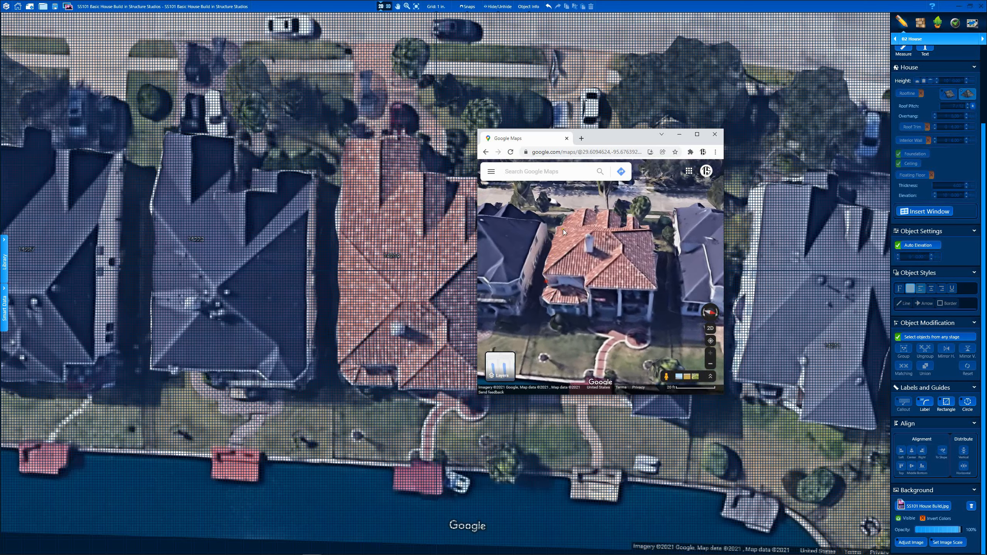
left_click_drag(597, 137, 986, 137)
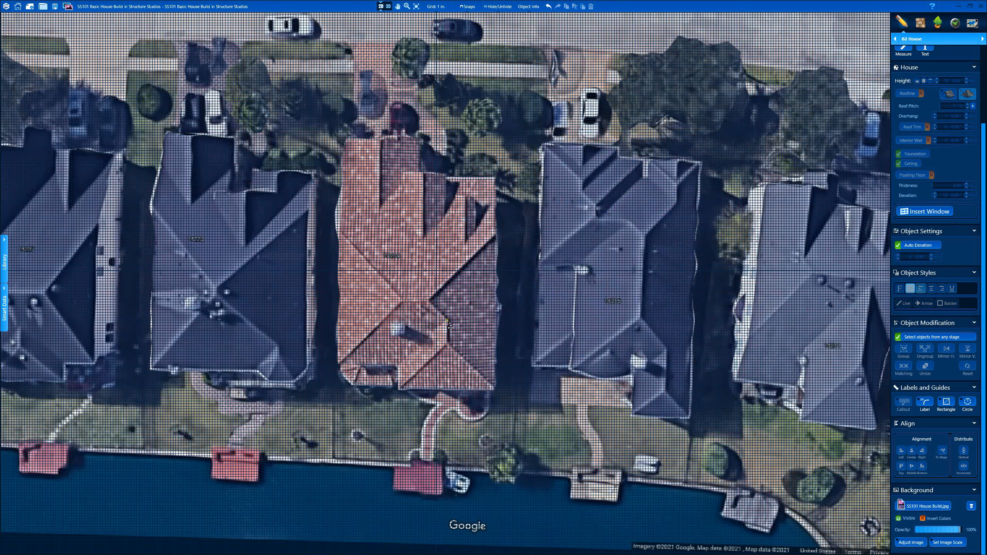
scroll(431, 320, "up", 2)
scroll(430, 320, "down", 1)
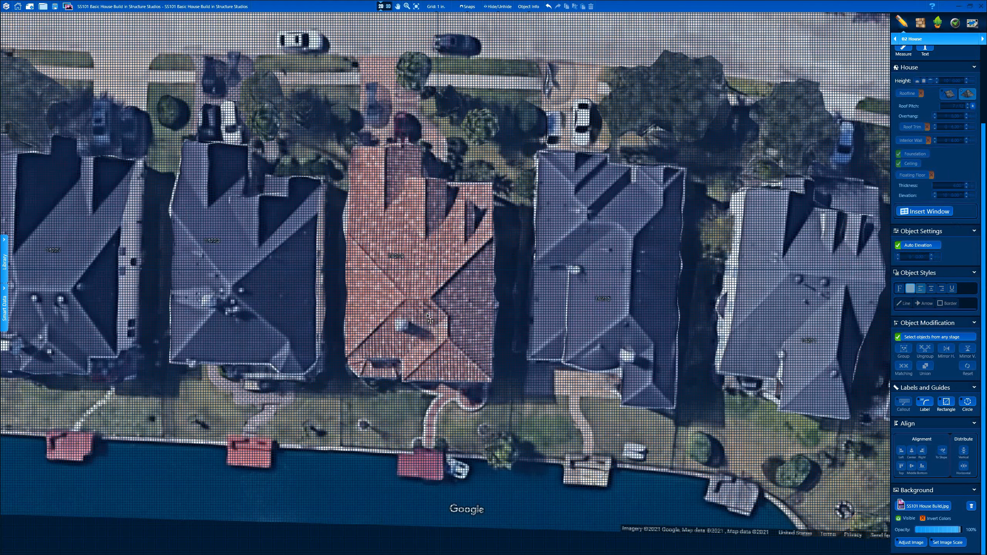
scroll(430, 319, "down", 1)
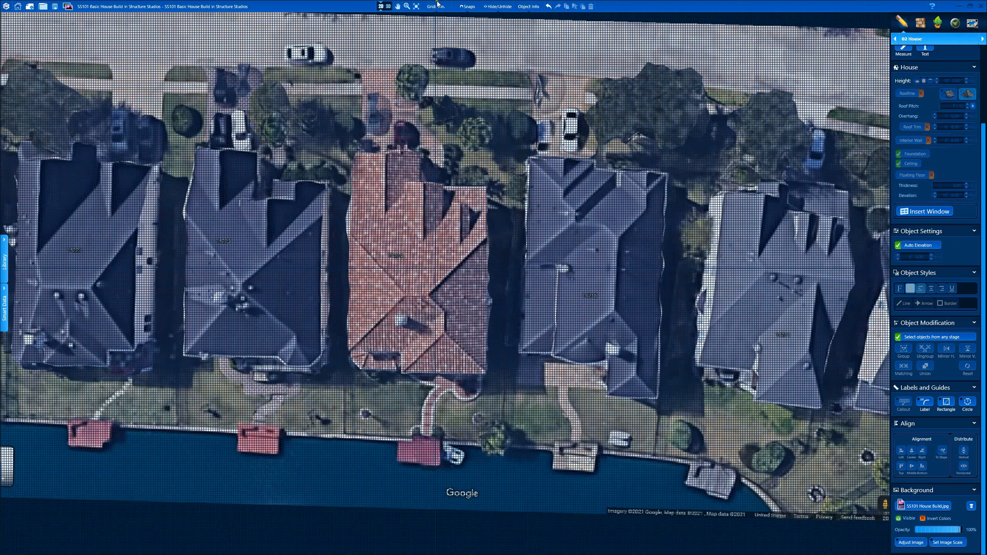
left_click(436, 6)
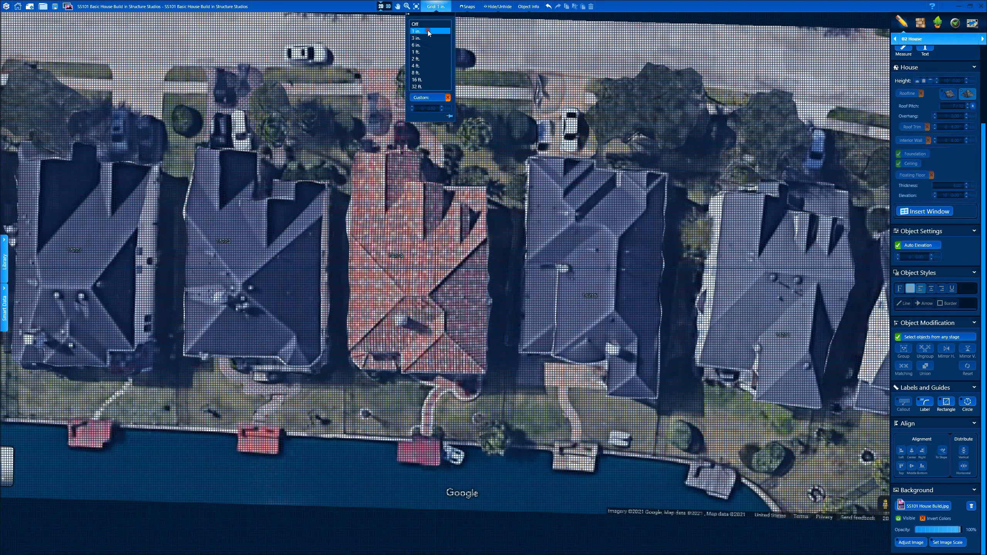
left_click(468, 7)
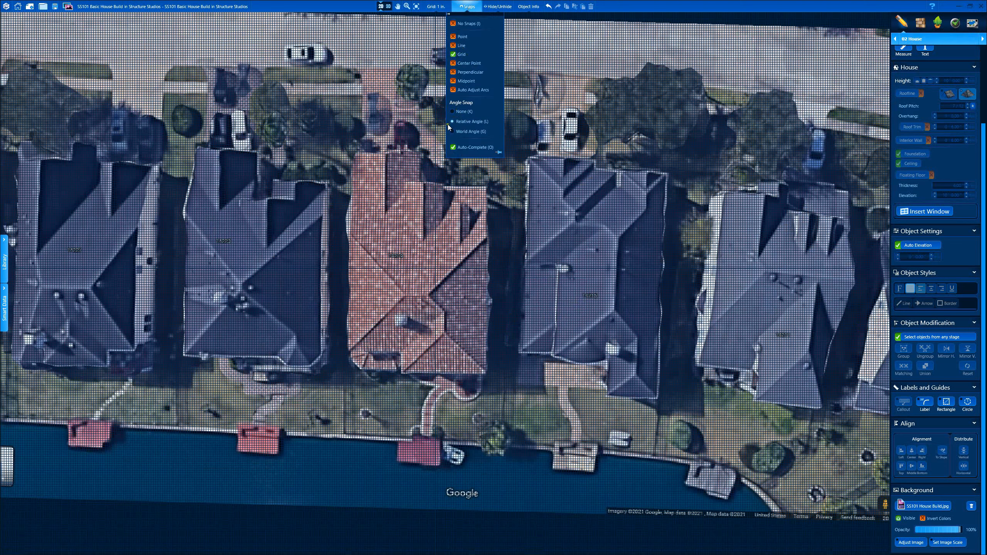
left_click(477, 8)
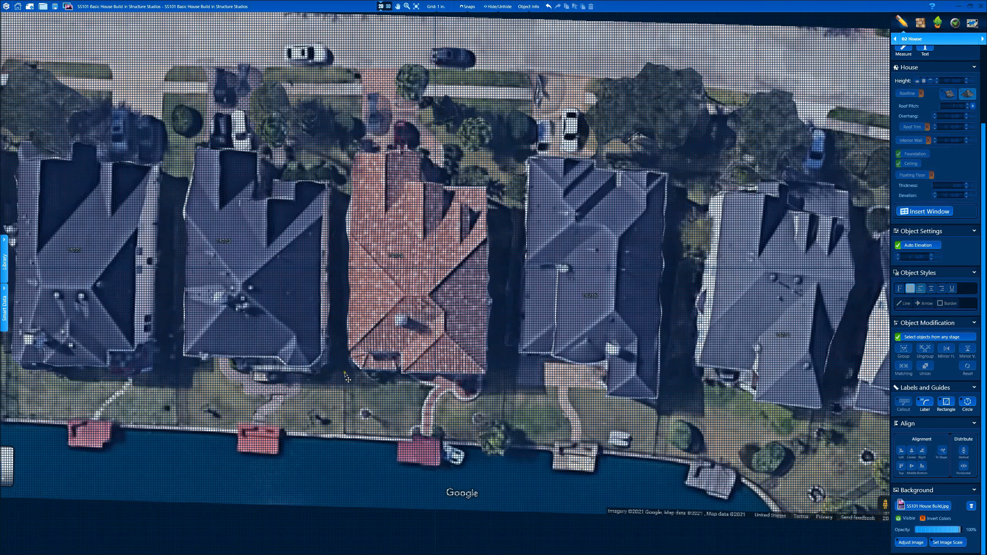
scroll(382, 360, "up", 1)
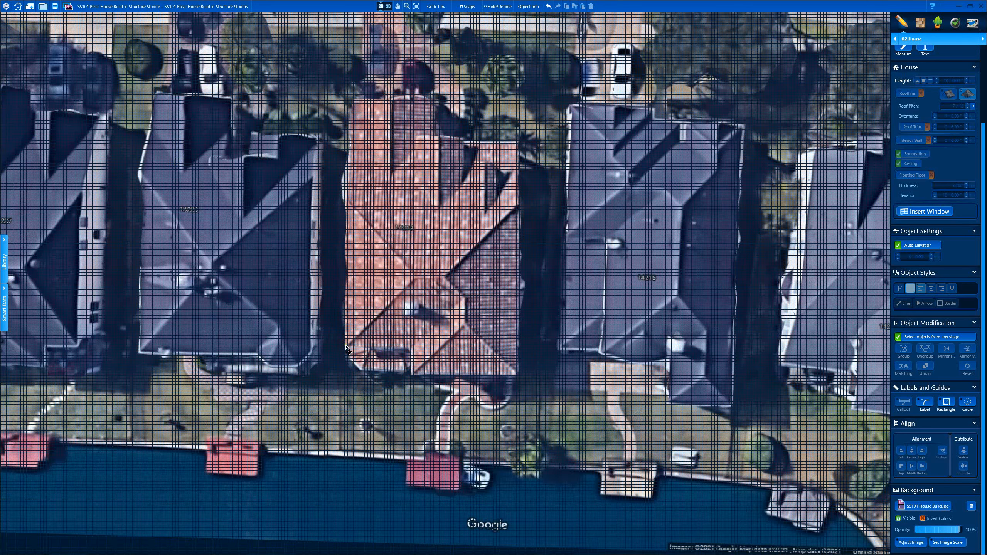
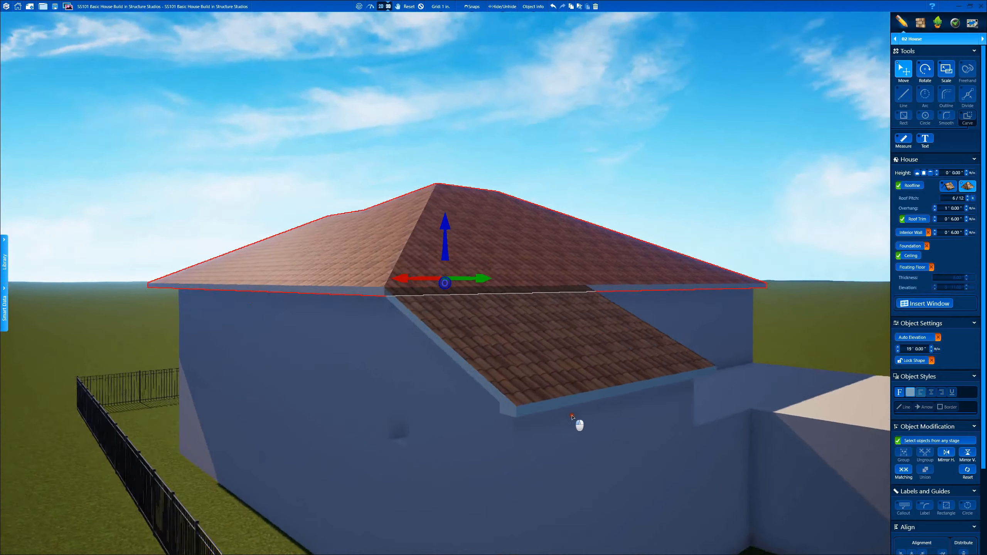
Step: Bring the Google Maps aerial over the model and rotate it around the house
left_click_drag(979, 74, 573, 142)
scroll(583, 269, "up", 3)
left_click_drag(613, 284, 498, 299, "ctrl")
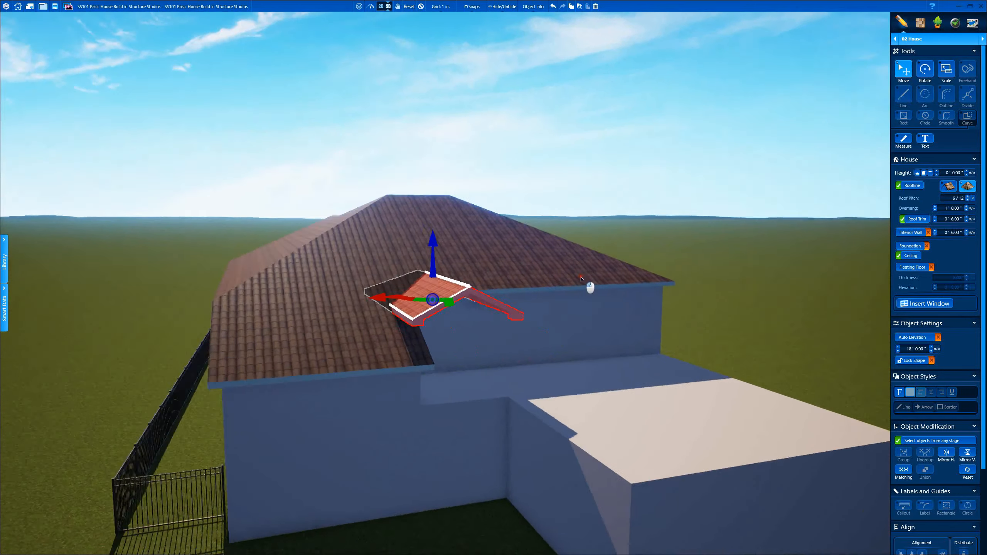
Step: Steepen the new gable roof piece to a 7/12 pitch and view it from a low angle
left_click_drag(638, 272, 618, 298)
left_click(968, 196)
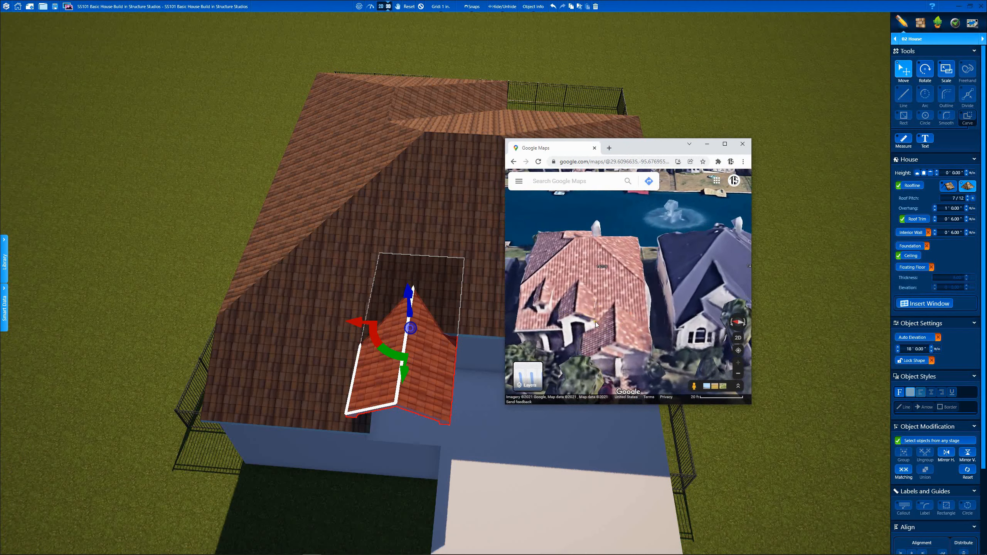
left_click_drag(639, 150, 986, 155)
left_click_drag(590, 325, 579, 269)
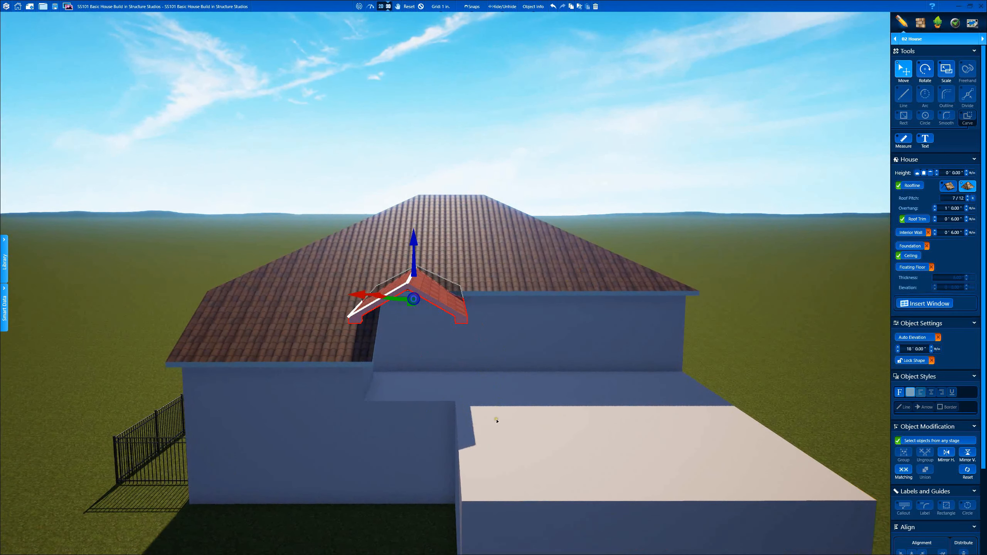
Step: Toggle 2D and 3D, deselect the gable, and compare the roof with the rotated aerial
left_click(381, 6)
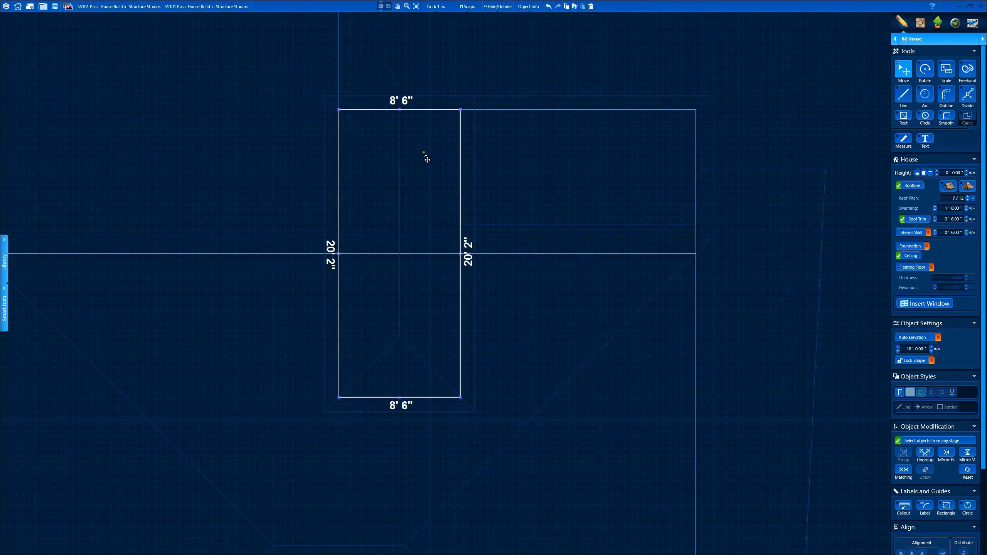
left_click(389, 6)
left_click(419, 6)
left_click_drag(538, 187, 434, 94)
left_click_drag(428, 316, 500, 337)
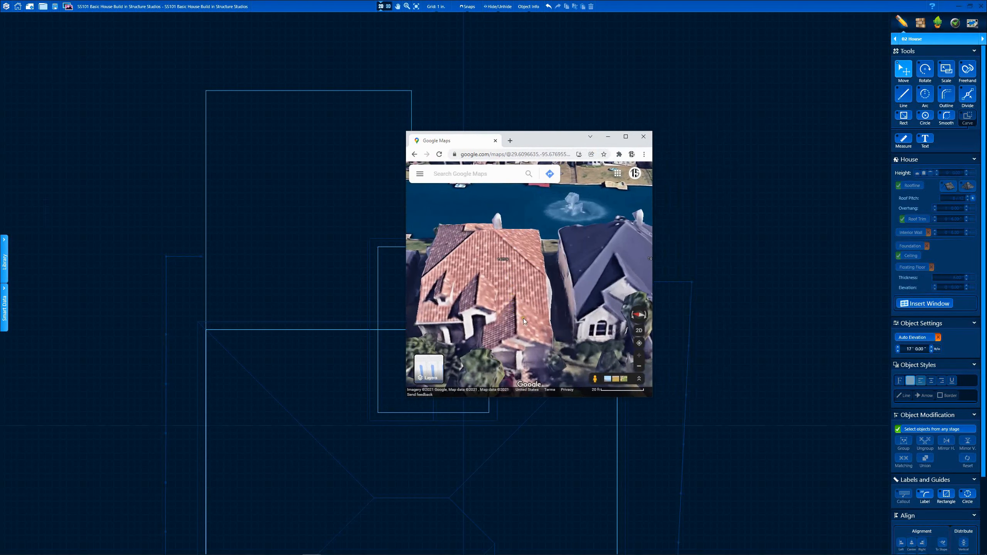
left_click_drag(524, 320, 453, 274, "ctrl")
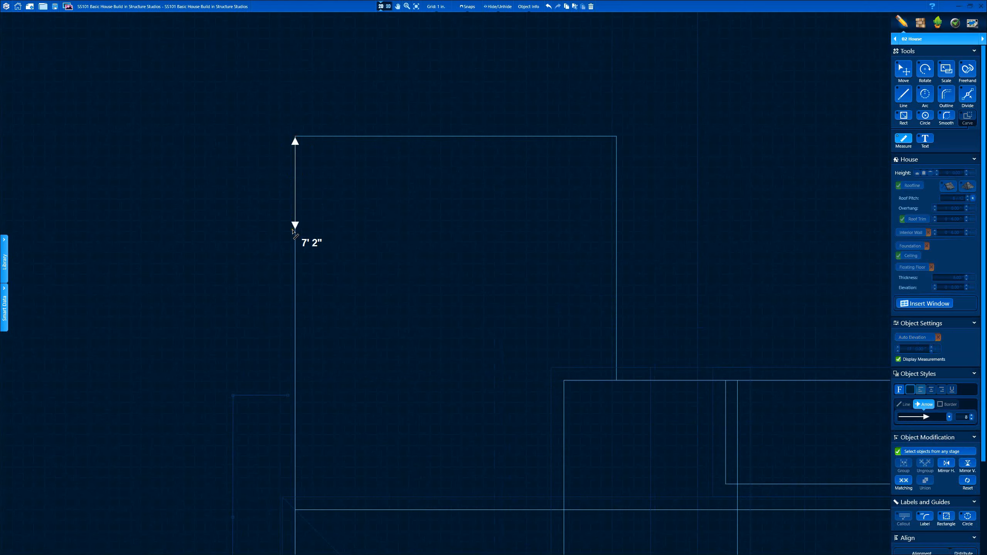
Step: Measure 10' down the wall from its top corner and move the dimension beside the wall
scroll(297, 219, "up", 2)
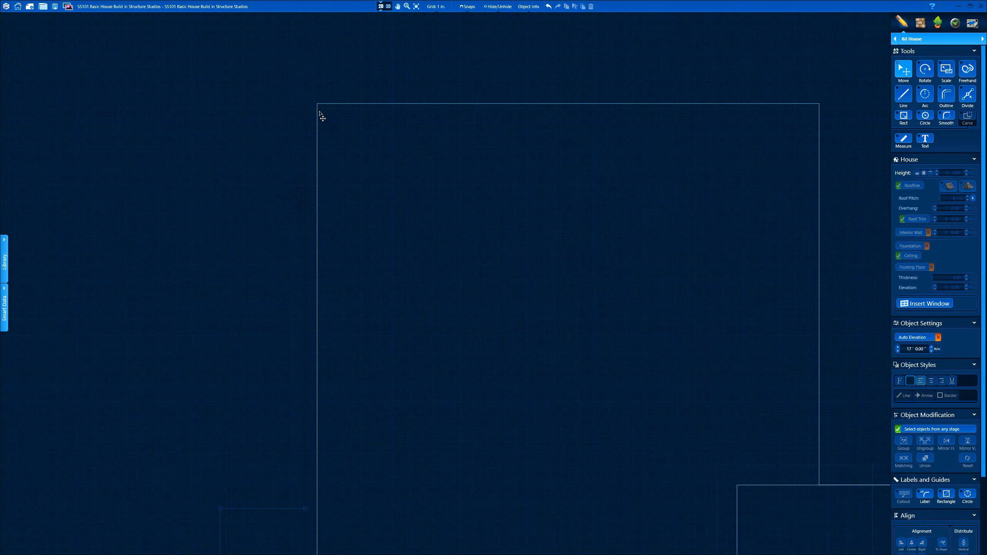
left_click_drag(318, 105, 312, 258)
type("10")
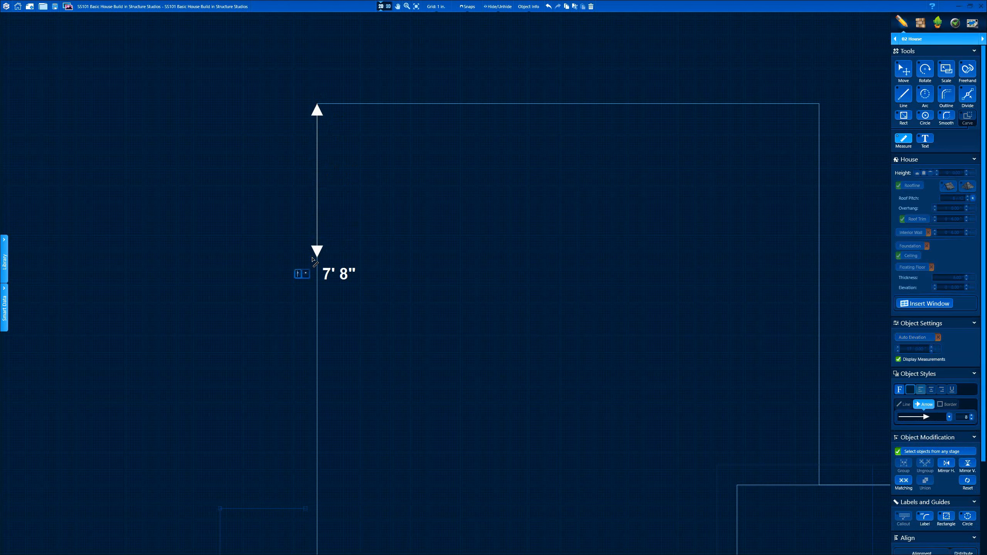
key("Return")
left_click_drag(317, 202, 849, 206)
scroll(218, 330, "down", 3)
middle_click_drag(218, 330, 378, 286)
left_click(358, 258)
scroll(430, 269, "up", 2)
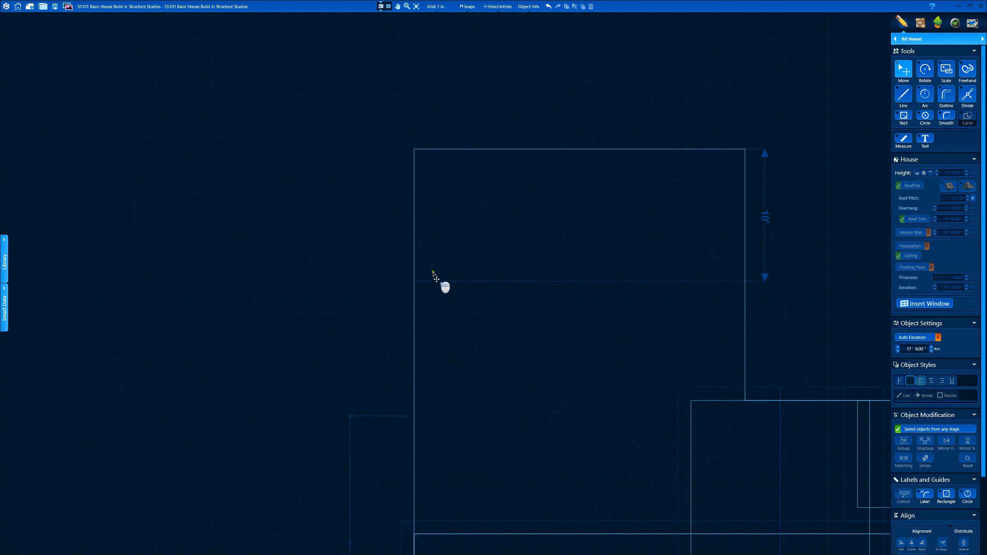
Step: Draw a 25' by 10' roof outline, snapping its corner onto the 10' mark
key("l")
left_click(414, 282)
left_click(414, 149)
left_click(745, 149)
left_click(449, 283)
left_click_drag(450, 283, 450, 277)
scroll(521, 284, "down", 6)
scroll(660, 296, "up", 5)
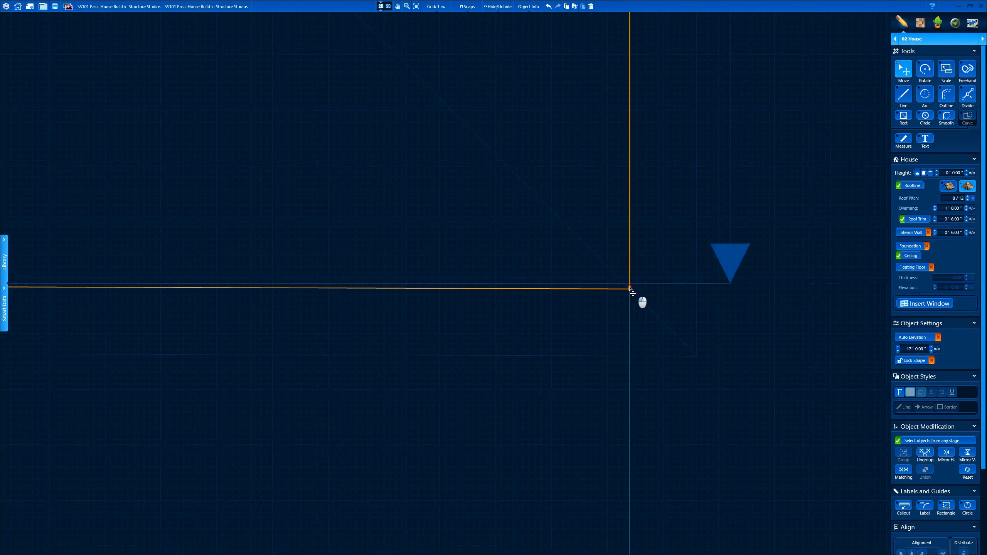
scroll(641, 297, "down", 3)
scroll(610, 293, "down", 3)
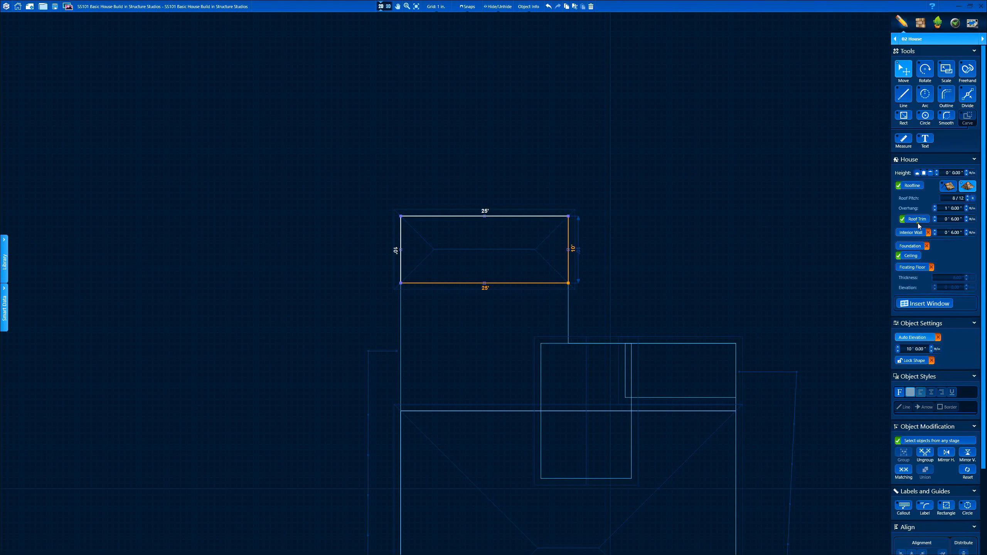
Step: In 3D, turn the new wing roof's end into a gable and orbit to inspect it
left_click(388, 6)
left_click(690, 337)
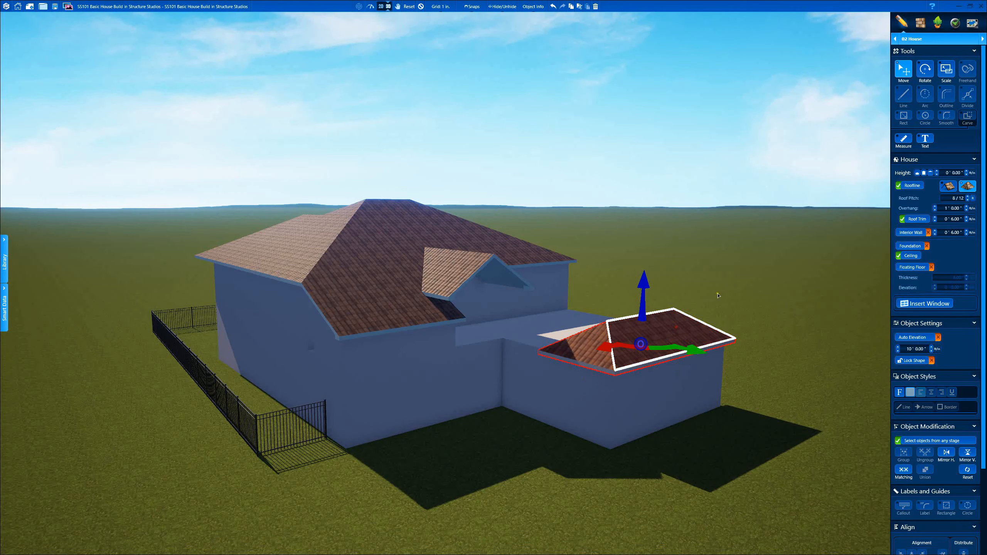
left_click(943, 189)
middle_click_drag(828, 270, 604, 319)
scroll(604, 320, "down", 3)
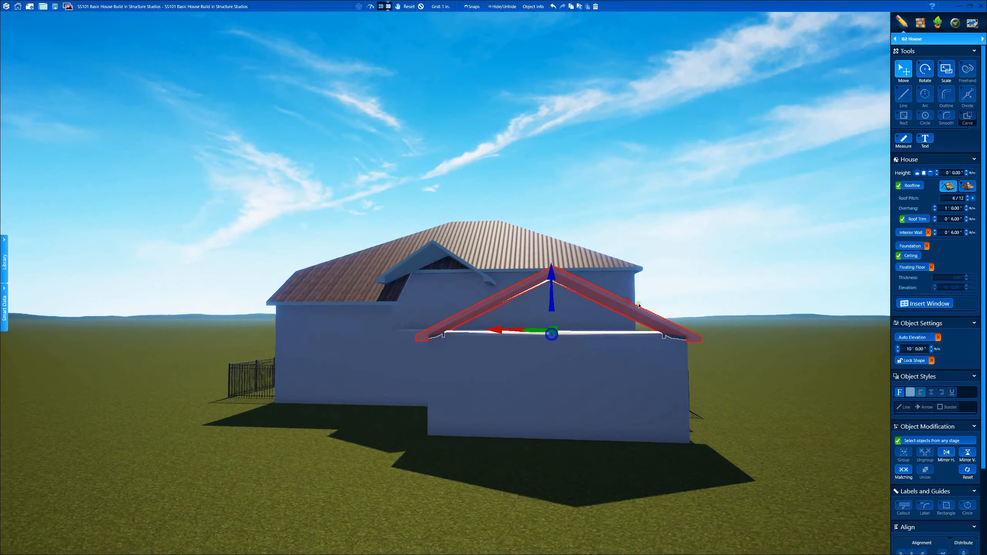
scroll(734, 353, "up", 6)
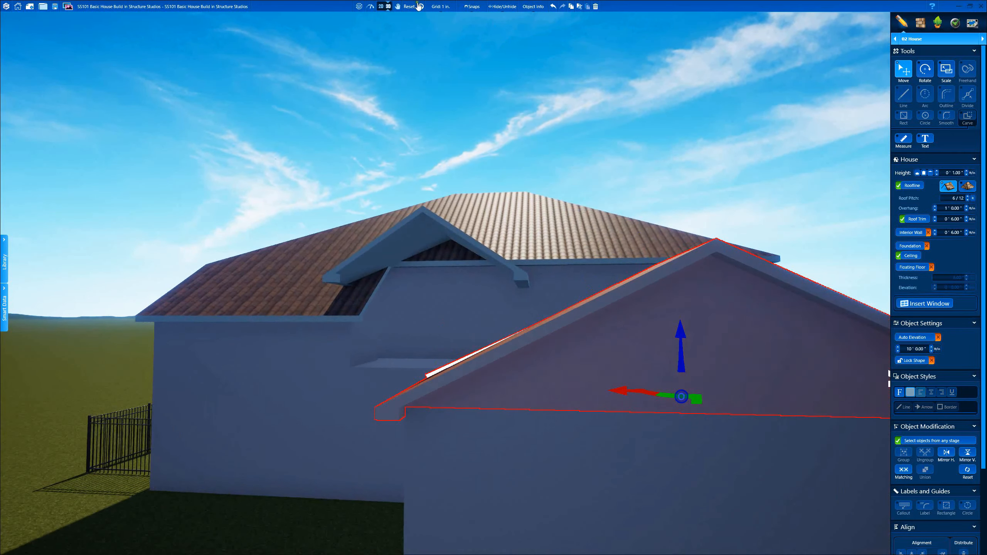
left_click(502, 185)
scroll(505, 186, "down", 5)
left_click_drag(542, 229, 313, 339)
Step: Select the left house section and compare it in the 2D plan and 3D views
left_click(432, 268)
left_click(381, 6)
scroll(501, 360, "up", 3)
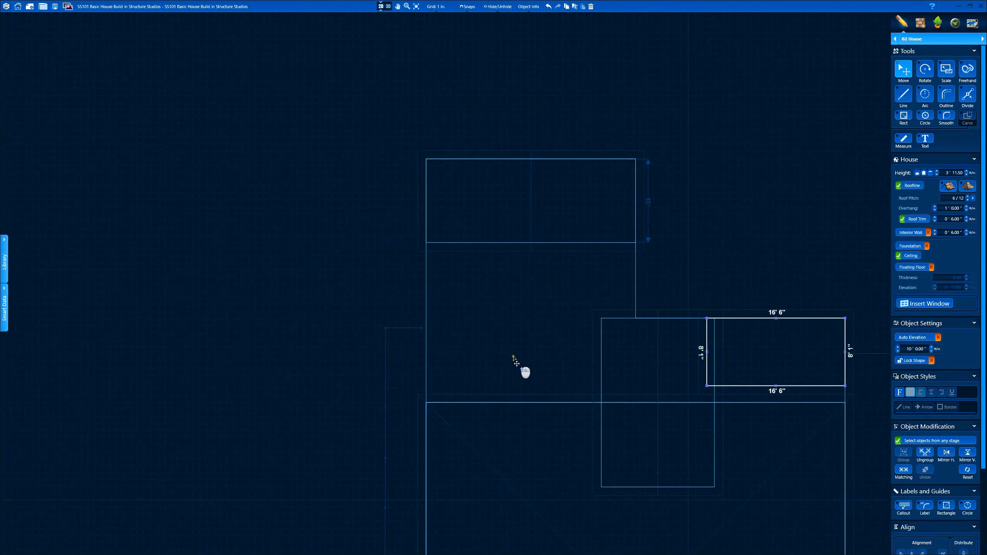
scroll(423, 388, "up", 6)
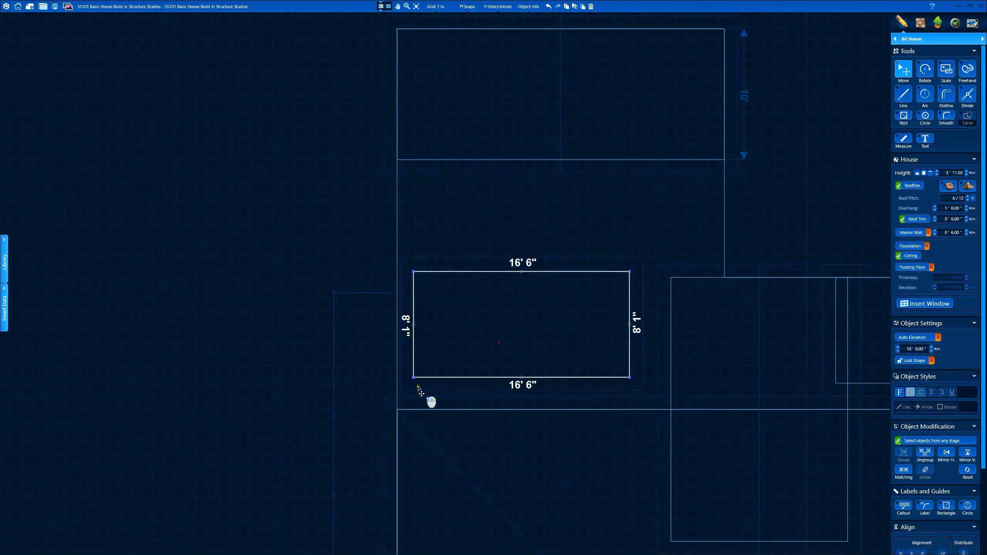
scroll(392, 287, "down", 5)
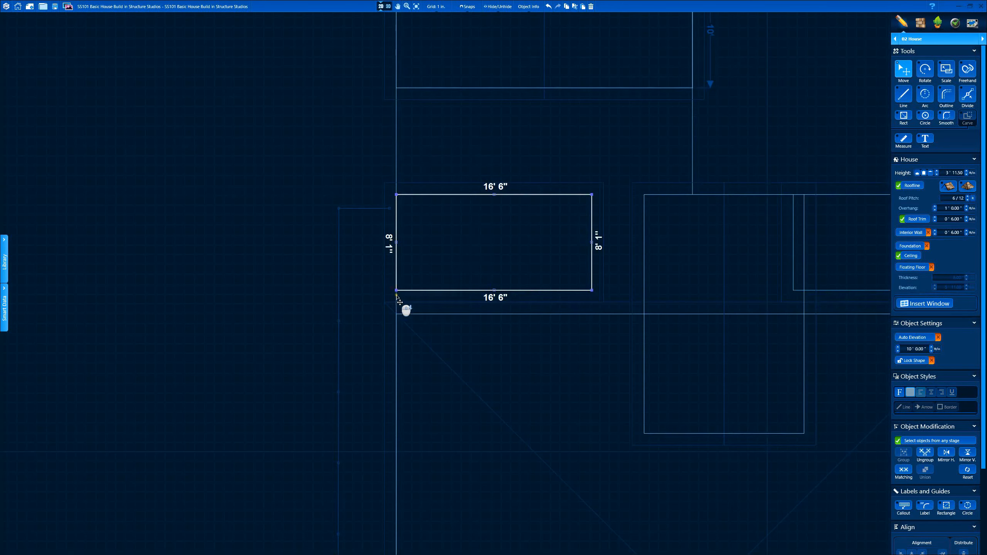
left_click(388, 6)
mouse_move(551, 144)
left_mouse_down()
mouse_move(522, 137)
mouse_move(590, 139)
mouse_move(562, 145)
left_mouse_up()
Step: In 2D, widen the small rectangular section from 16'6" to about 22'9" and beyond
left_click(381, 6)
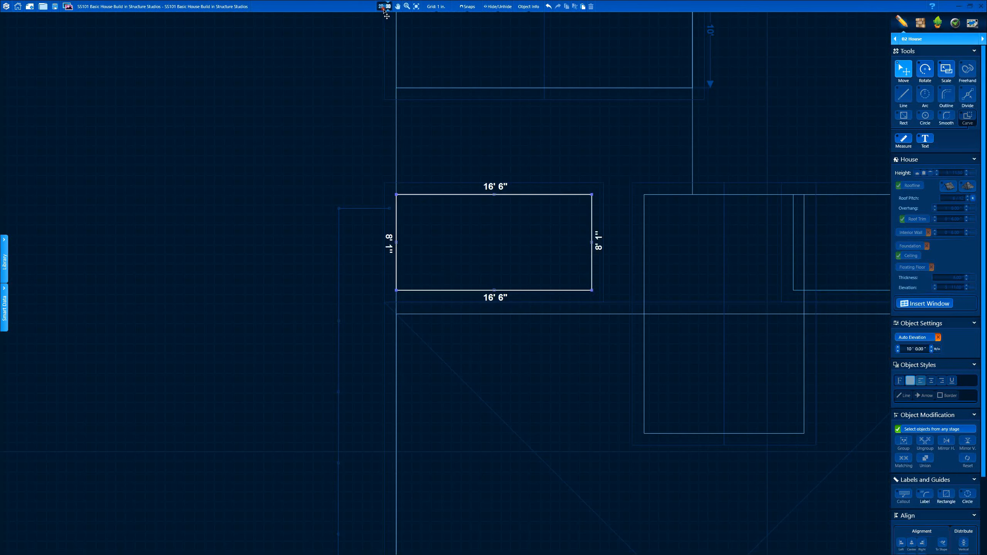
left_click(591, 244)
left_click_drag(594, 243, 677, 256)
scroll(675, 238, "up", 3)
scroll(674, 238, "up", 2)
left_click_drag(552, 285, 569, 290)
scroll(568, 290, "down", 5)
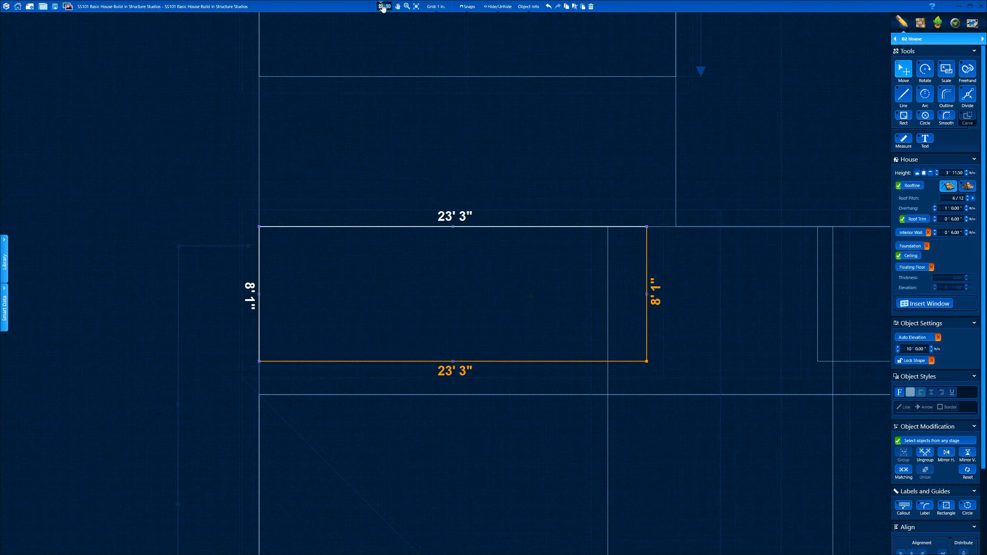
Step: Check the widened section in 3D and select the sloped-roof house section
left_click(388, 7)
left_click_drag(432, 36, 444, 257)
left_click(476, 255)
left_click_drag(406, 300, 449, 112)
Step: Snap the section's top corners onto the blue line, making it 25' by 17' 1"
left_click(382, 6)
scroll(435, 287, "down", 3)
scroll(443, 235, "up", 2)
scroll(327, 243, "up", 4)
left_click_drag(321, 237, 320, 236)
scroll(480, 247, "down", 4)
scroll(618, 235, "up", 3)
left_click_drag(509, 237, 507, 237)
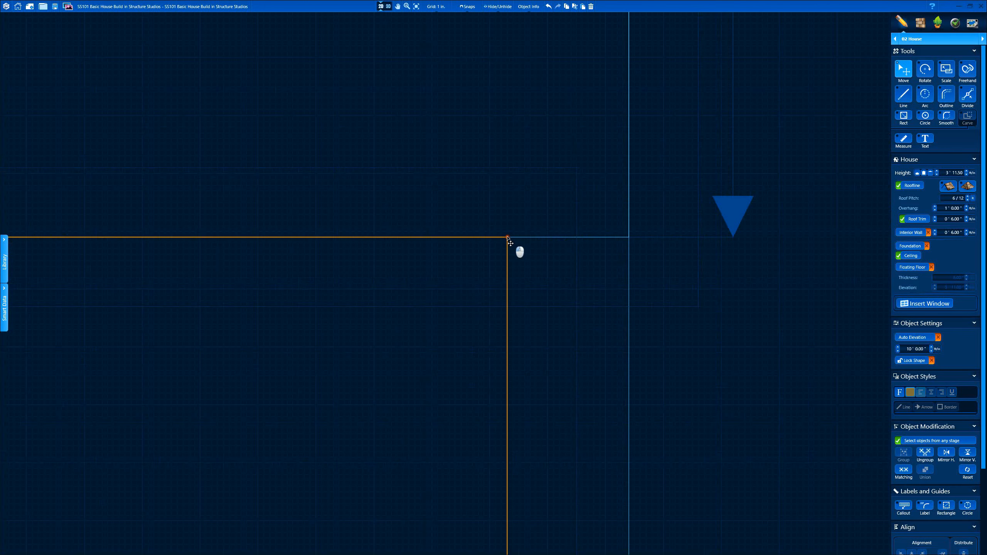
scroll(460, 165, "down", 3)
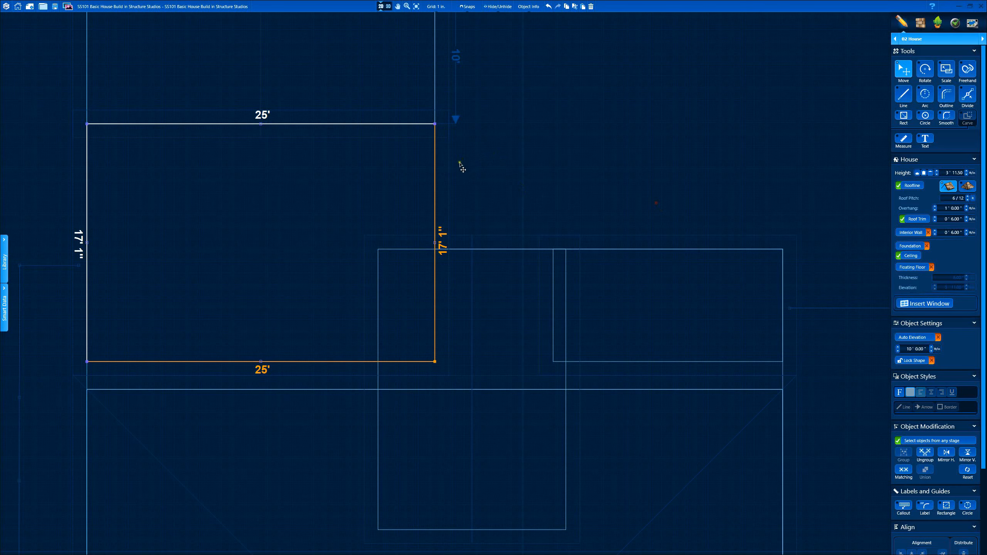
scroll(440, 105, "down", 3)
Step: In 3D, reduce the section's height to 0' 0.50"
left_click(388, 7)
left_click_drag(605, 149, 699, 139)
left_click(898, 351)
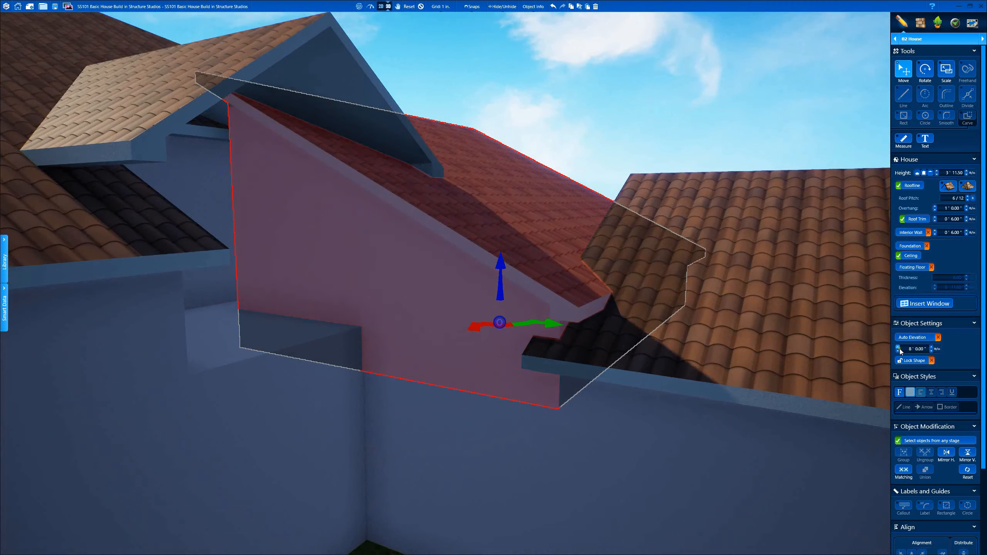
left_click(898, 346)
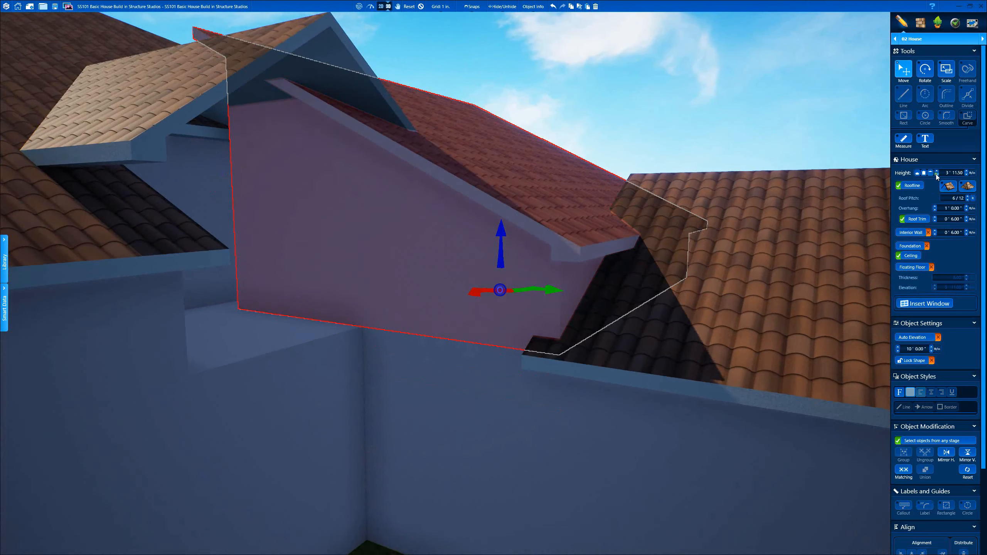
left_click(936, 175)
left_click(937, 175)
scroll(690, 259, "down", 5)
right_click_drag(690, 259, 819, 211)
left_click(937, 175)
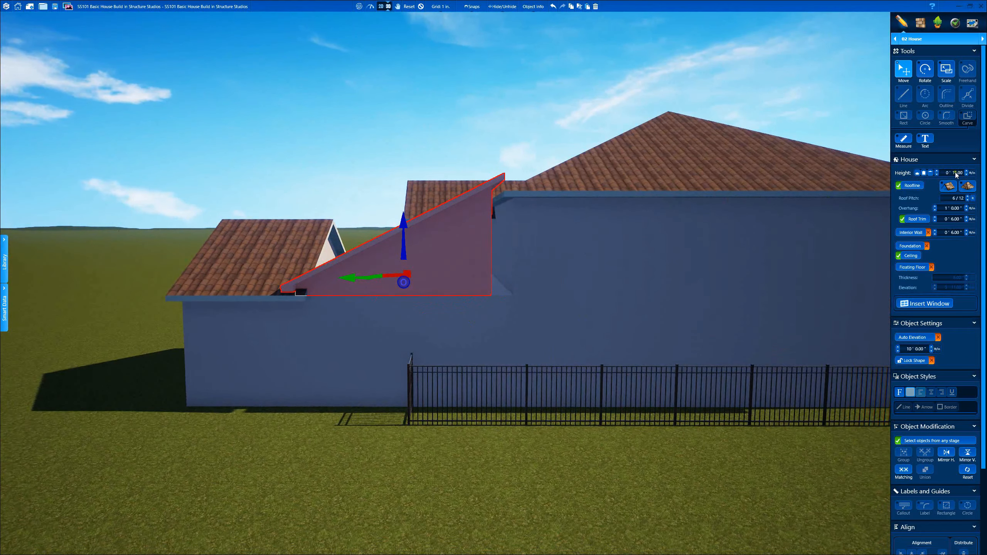
left_click(956, 175)
type(".5")
key("Return")
right_click_drag(482, 93, 483, 194)
Step: Step the section's elevation down to 9' 5" and orbit the house to check it
scroll(483, 194, "up", 4)
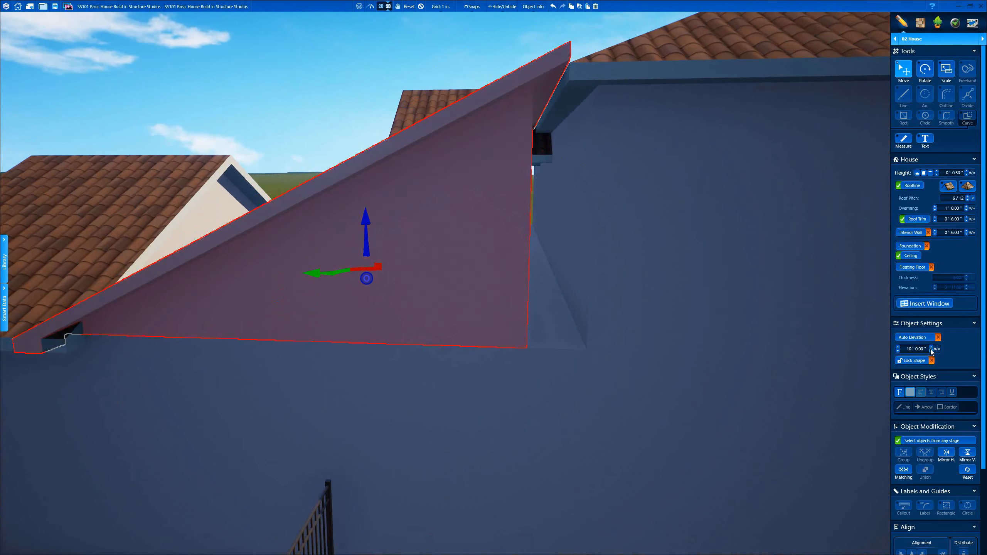
left_click(931, 350)
left_click(931, 350)
left_click(931, 350)
left_click(931, 351)
left_click(931, 351)
left_click(931, 350)
left_click(931, 350)
right_click_drag(804, 304, 774, 227)
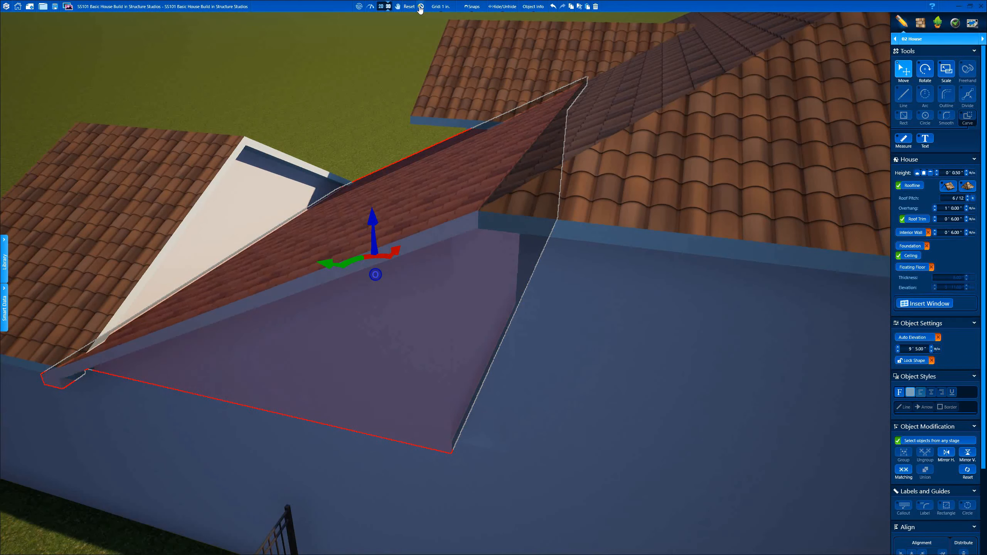
left_click(420, 7)
left_click_drag(506, 118, 564, 145)
left_click(503, 369)
right_click_drag(788, 217, 719, 224)
left_click_drag(369, 220, 317, 184)
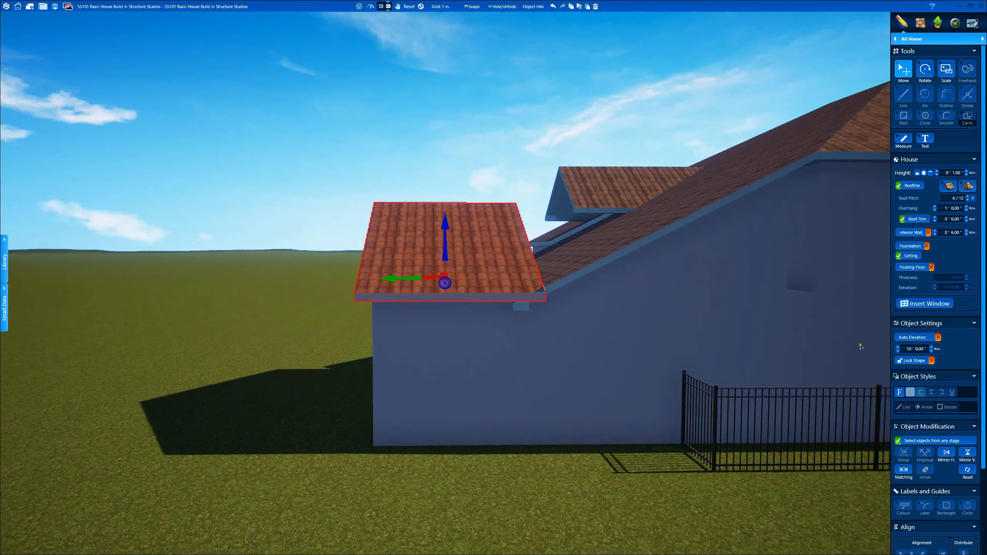
Step: Lower the small roof piece's elevation to 9' 4"
left_click(932, 351)
left_click(932, 351)
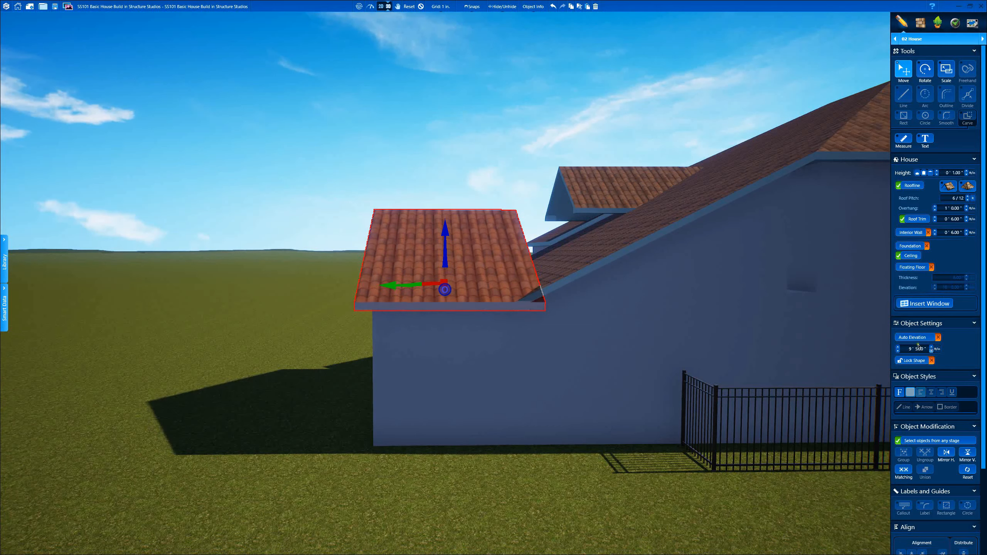
left_click(421, 6)
left_click_drag(506, 212, 538, 188)
scroll(507, 333, "up", 4)
scroll(507, 333, "up", 3)
left_click(507, 269)
left_click(932, 351)
left_click(421, 6)
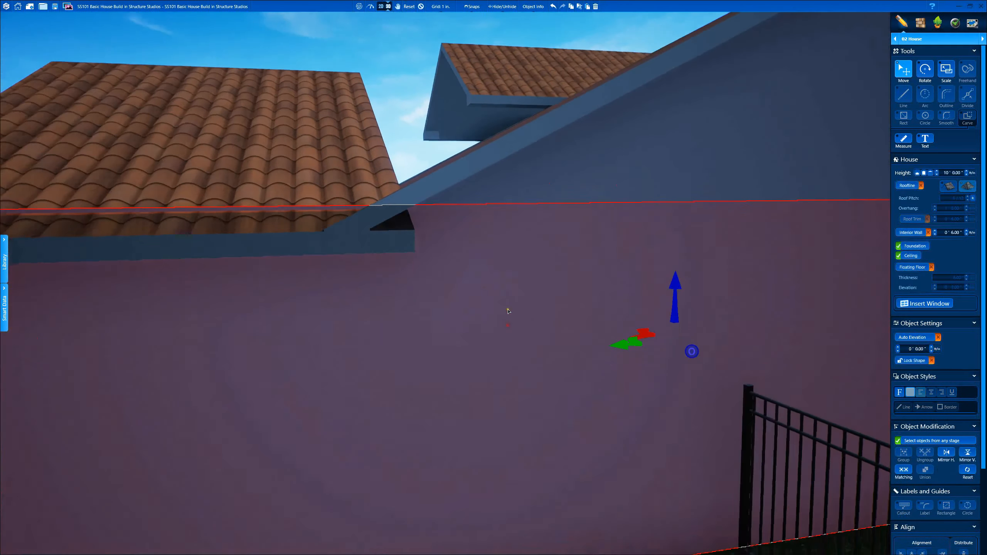
Step: Orbit around the house corners and walls to check the lowered roof
left_click_drag(506, 310, 632, 198)
left_click(420, 8)
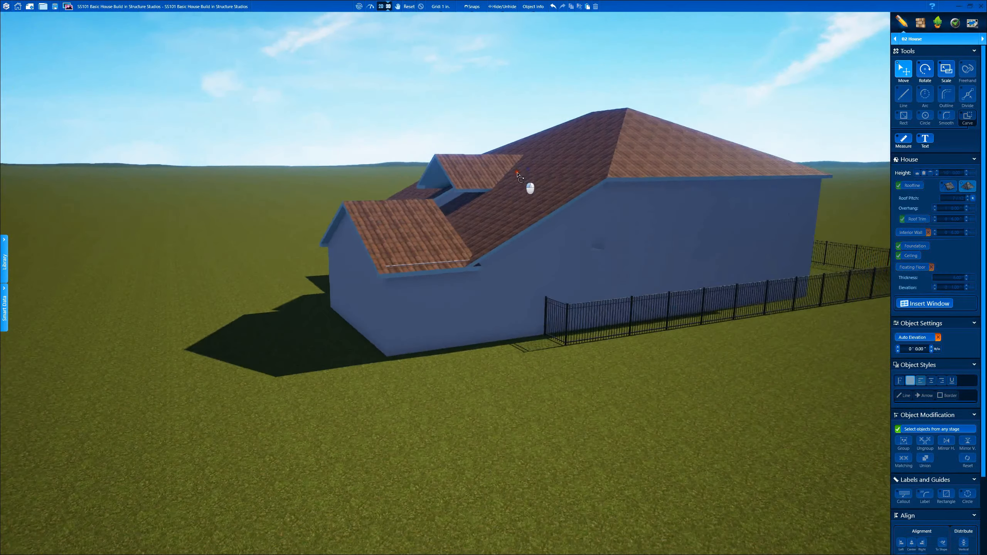
left_click_drag(498, 280, 584, 272)
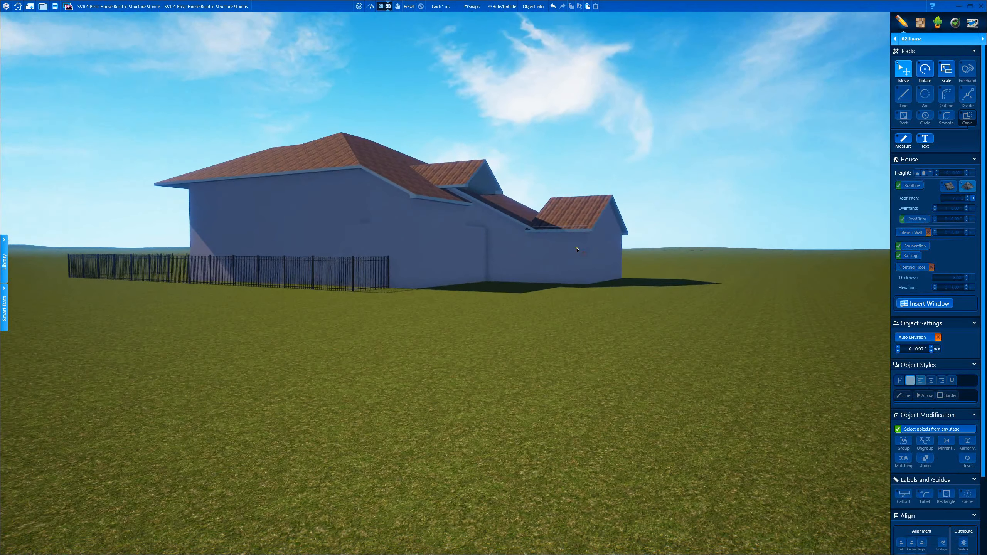
left_click(442, 272)
left_click_drag(442, 272, 568, 249)
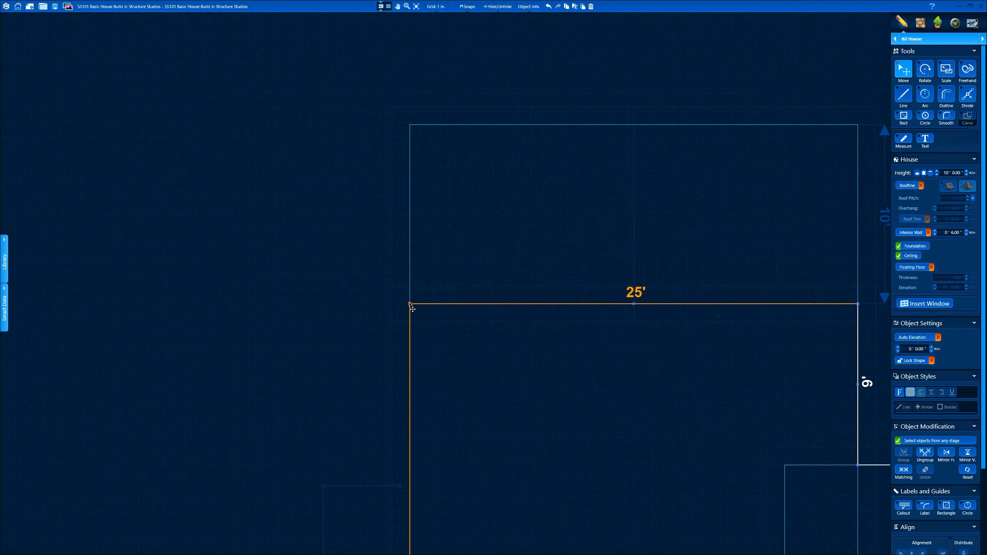
Step: Trace a closed 25' by 10' wing outline with the Outline tool
key("o")
left_click(409, 304)
left_click(409, 125)
left_click(857, 125)
left_click(858, 304)
left_click(410, 304)
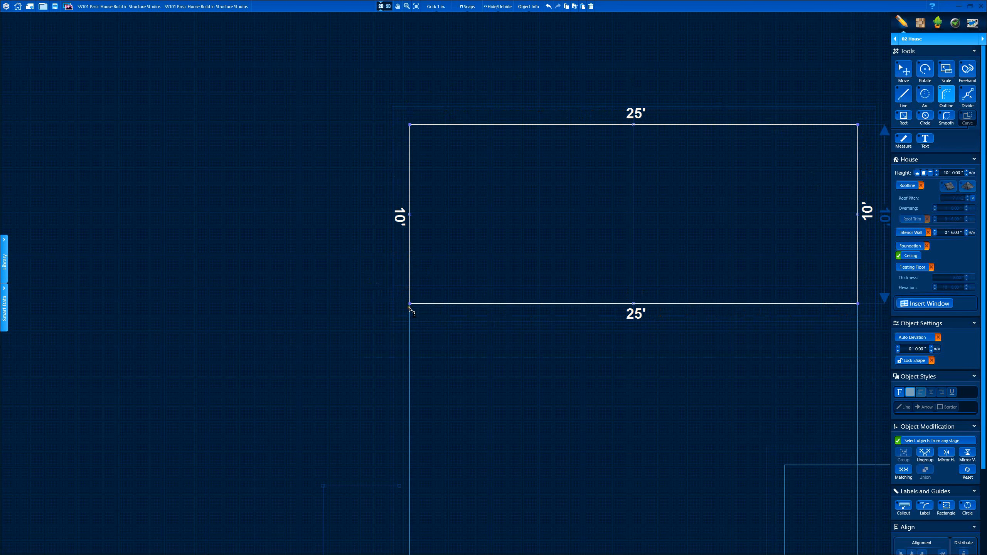
Step: Inspect the new wing's walls in 3D from several angles
left_click(388, 6)
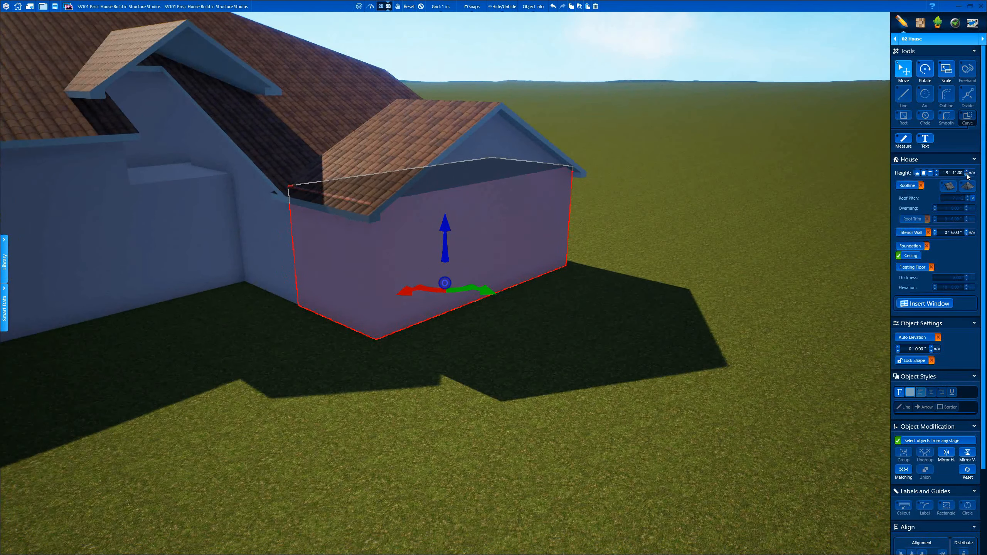
left_click(421, 6)
left_click_drag(443, 66, 526, 112)
scroll(388, 237, "up", 4)
left_click_drag(389, 237, 413, 129)
middle_click_drag(389, 238, 418, 242)
double_click(418, 242)
middle_click_drag(603, 195, 592, 200)
left_click(421, 7)
scroll(431, 155, "down", 5)
left_click_drag(432, 156, 563, 109)
scroll(507, 122, "up", 2)
left_click_drag(506, 122, 404, 209)
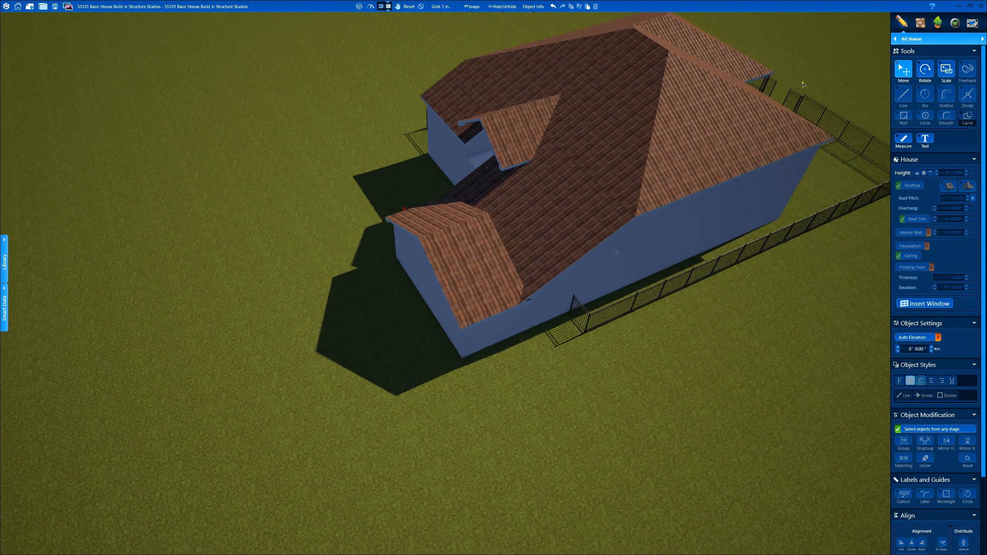
Step: Select the small 6/12 front roof piece and drag it off to the left
left_click(460, 246)
left_click_drag(461, 246, 539, 175)
left_click_drag(479, 265, 377, 275)
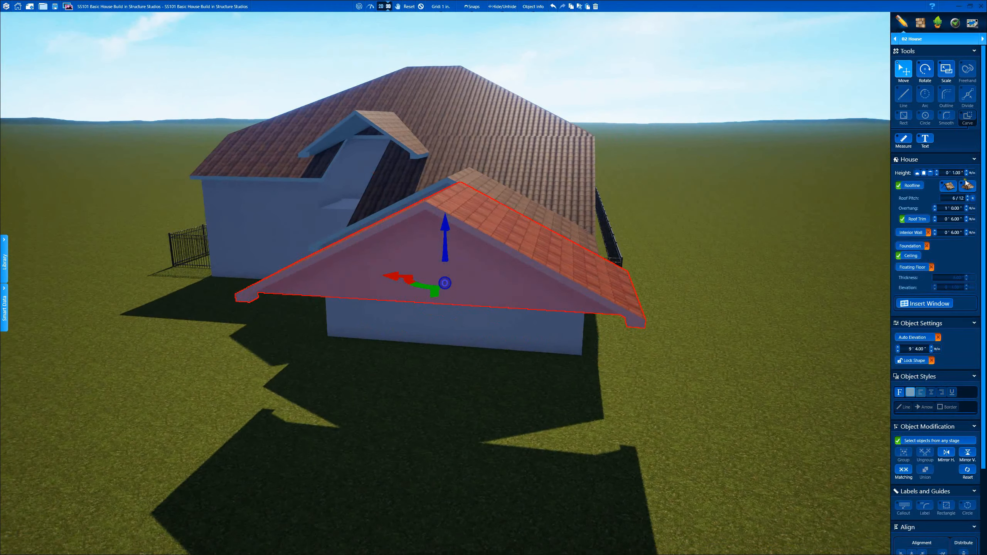
Step: Give the front gable roof height 0, no roof trim and zero overhang
left_click(966, 175)
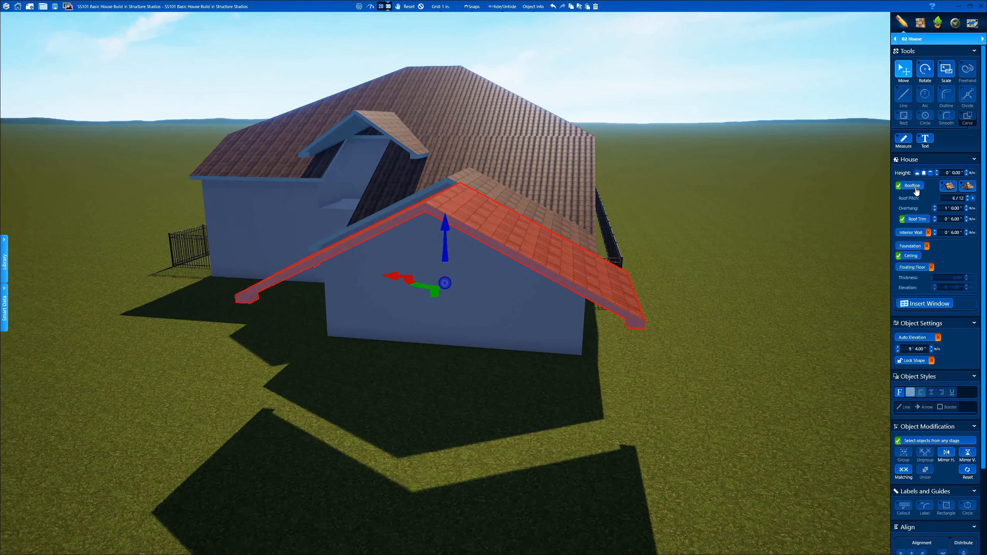
left_click(927, 219)
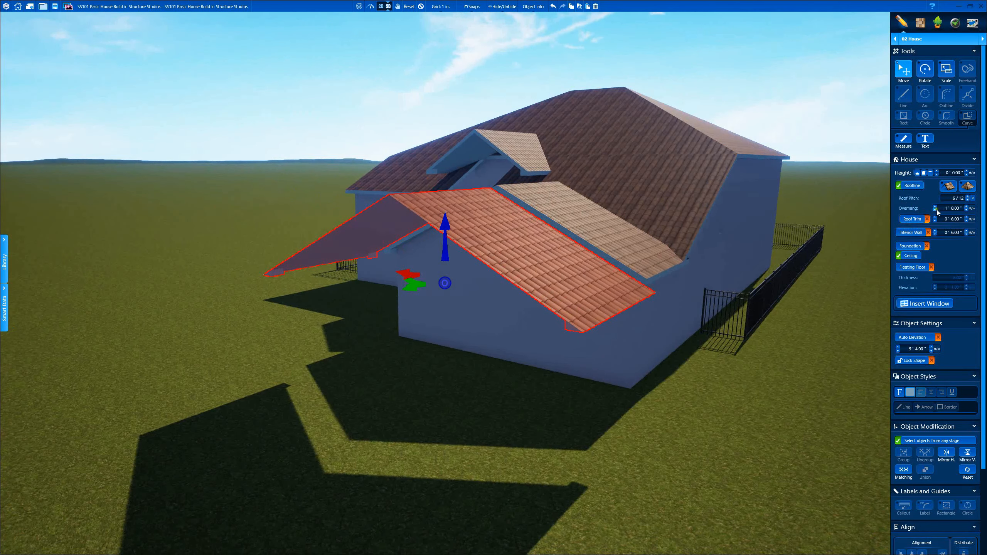
left_click(935, 210)
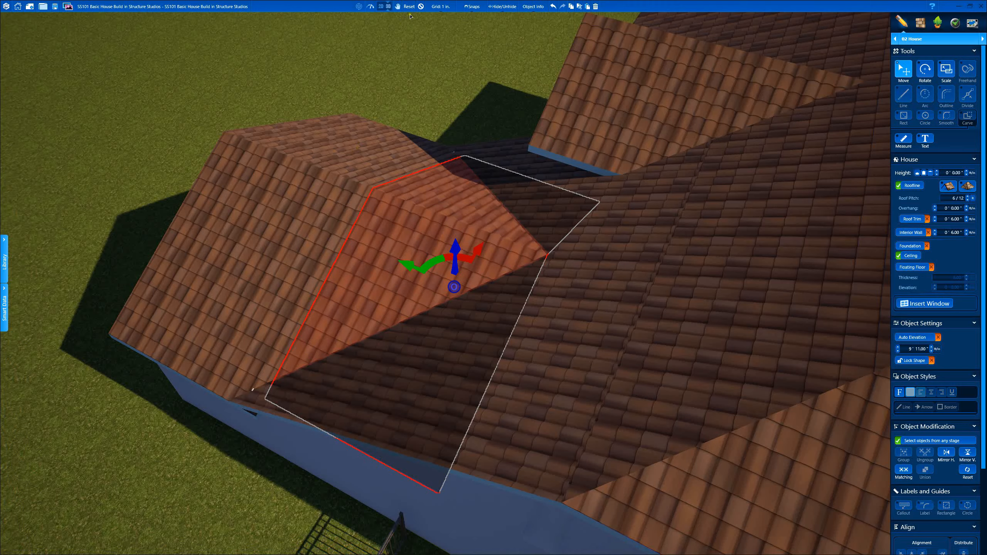
Step: Rebuild the 3D view and orbit to check the front gable under the main roof
right_click_drag(428, 186, 450, 230)
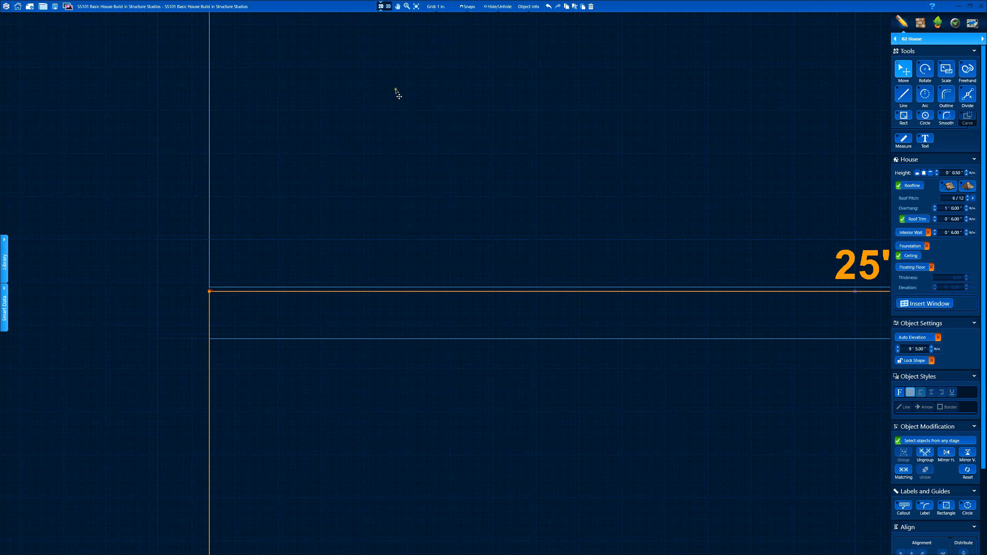
left_click(388, 6)
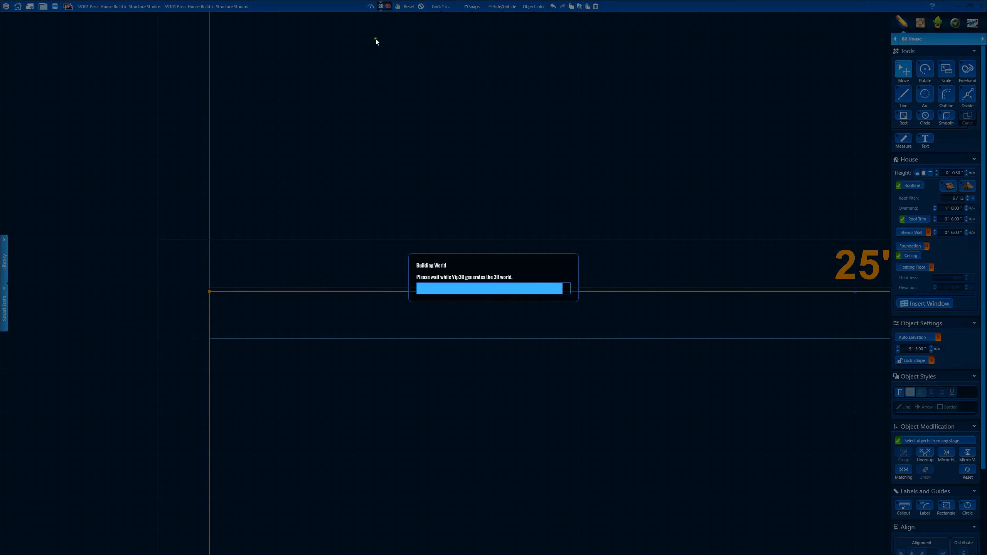
left_click(381, 7)
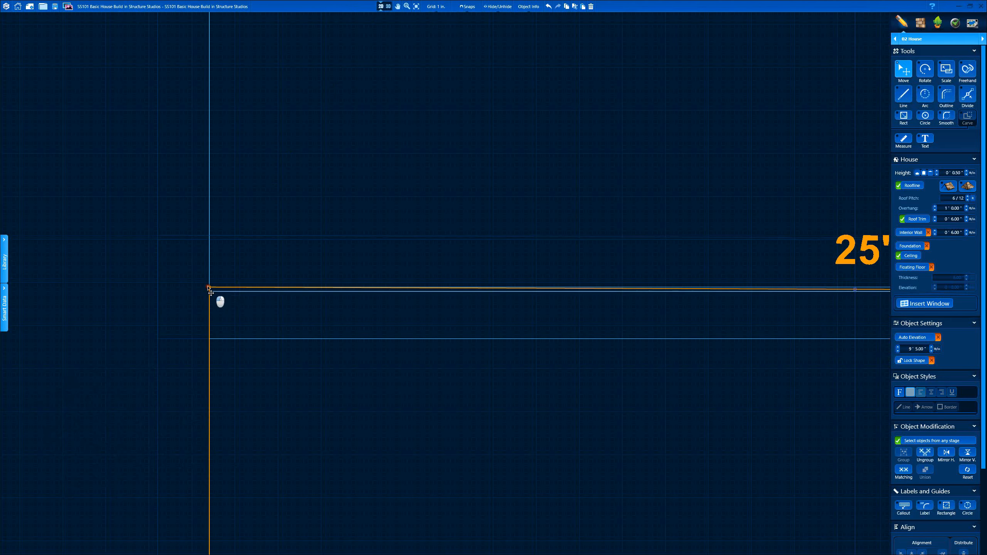
left_click(387, 6)
scroll(302, 344, "up", 6)
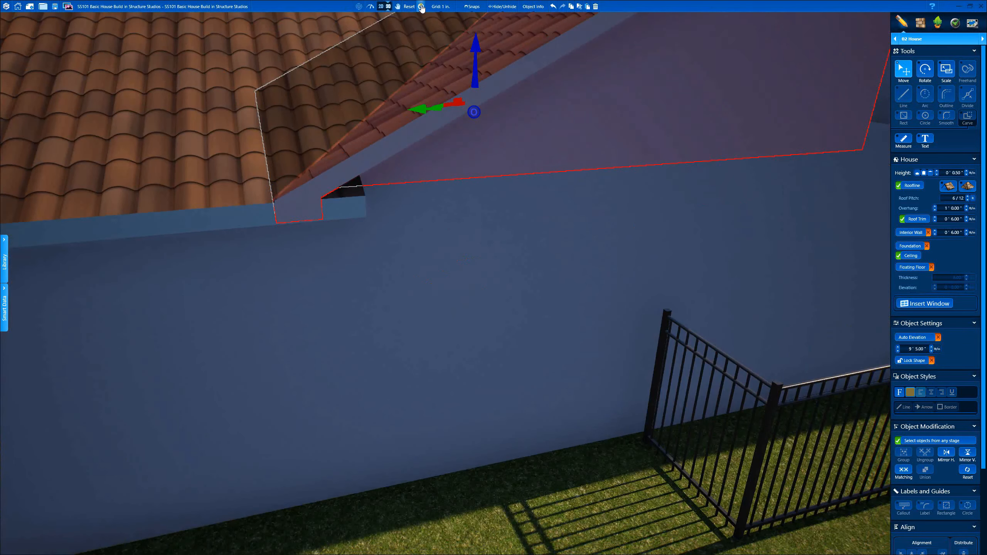
Step: Deselect the roof, move the aerial map window aside, and orbit to a high front view
left_click(421, 6)
middle_click_drag(319, 126, 399, 136)
left_click_drag(399, 135, 715, 188)
scroll(482, 210, "down", 8)
left_click_drag(986, 167, 719, 4)
left_click_drag(519, 248, 486, 304)
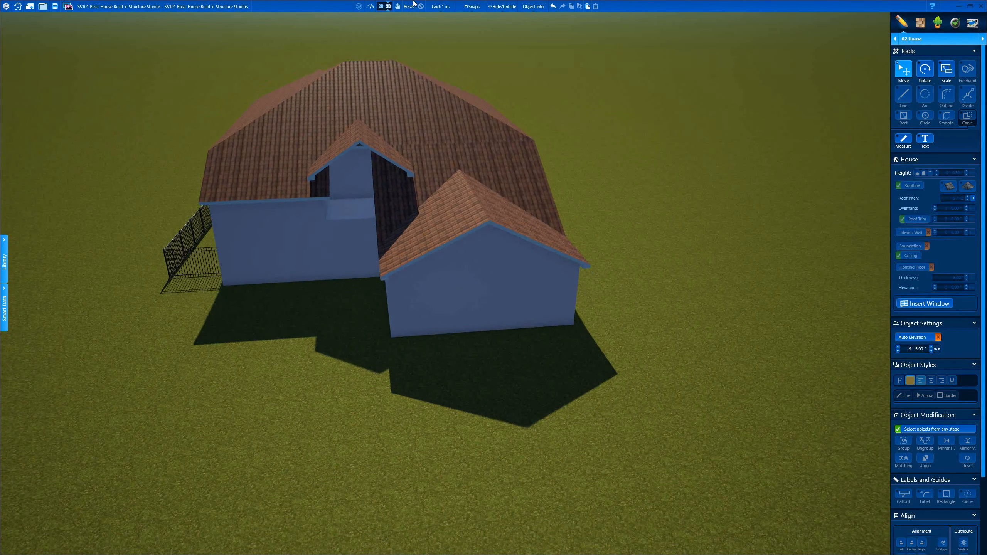
Step: In plan view, pull the front wing's top-right corner out to 11' 1" deep
left_click(381, 7)
scroll(381, 183, "up", 5)
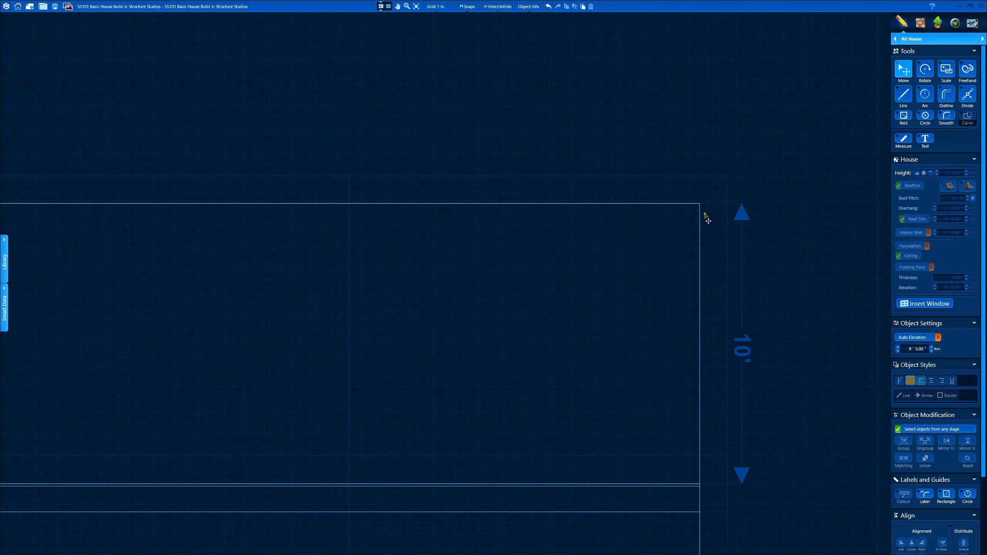
key("l")
left_click(699, 203)
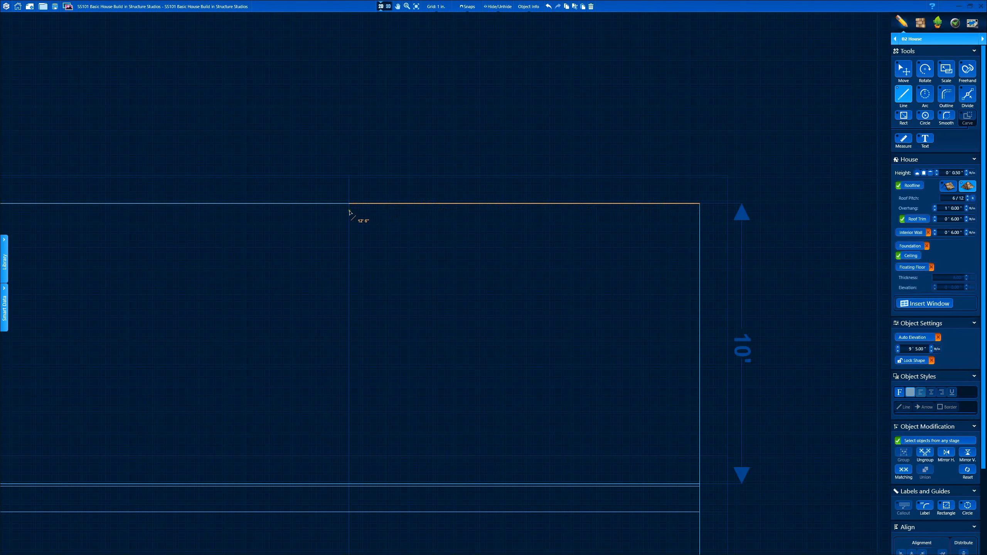
key("Escape")
left_click(388, 6)
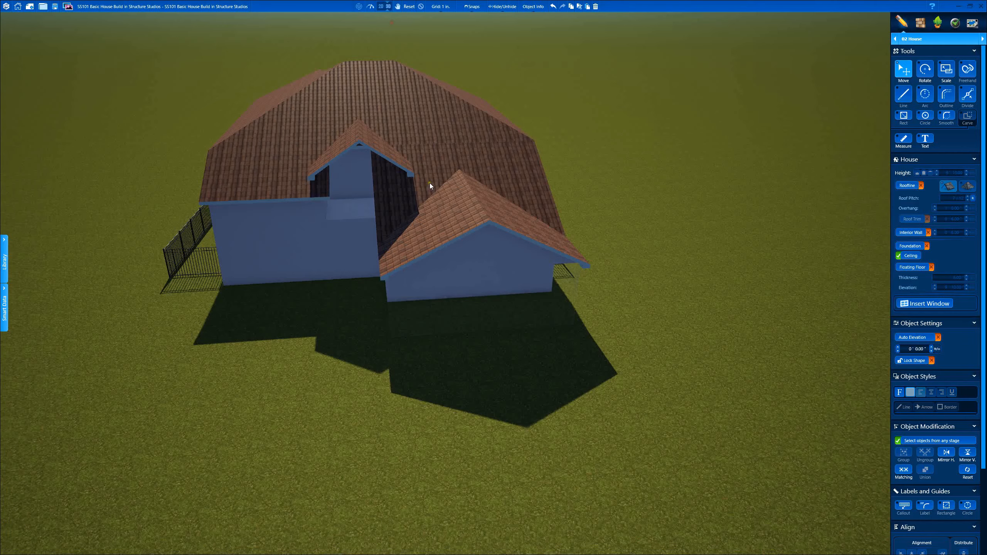
left_click(381, 6)
left_click_drag(700, 203, 700, 176)
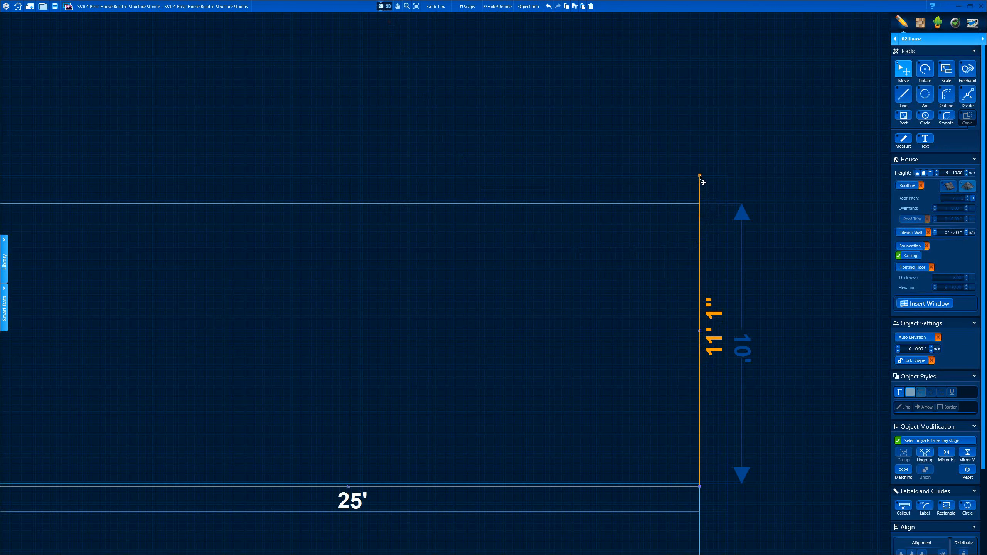
Step: Draw a 12' 6" line jog from the moved corner back to the wing's left corner, then view it in 3D
key("l")
left_click(700, 175)
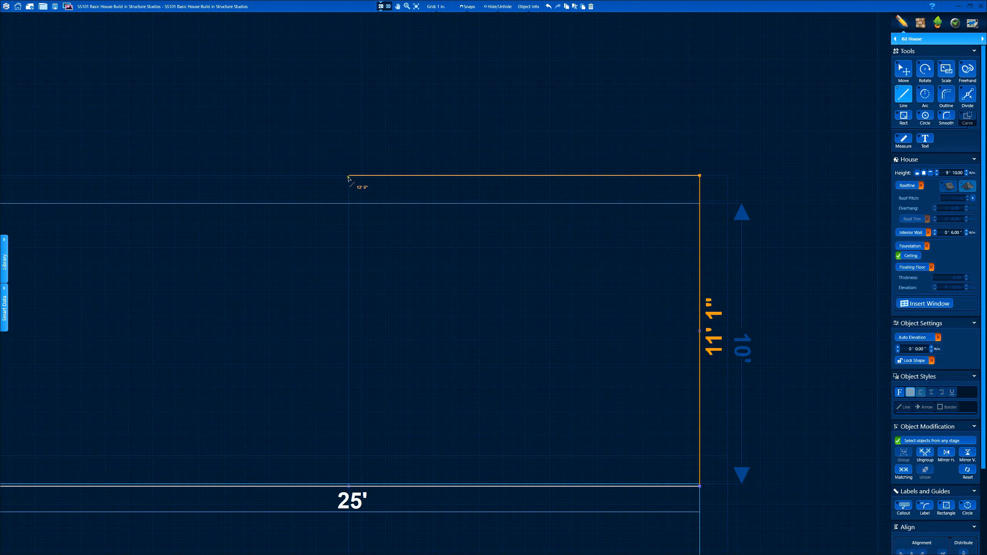
left_click(349, 175)
left_click(348, 204)
middle_click_drag(199, 203, 626, 225)
left_click(427, 224)
left_click(388, 6)
middle_click_drag(432, 316, 385, 184)
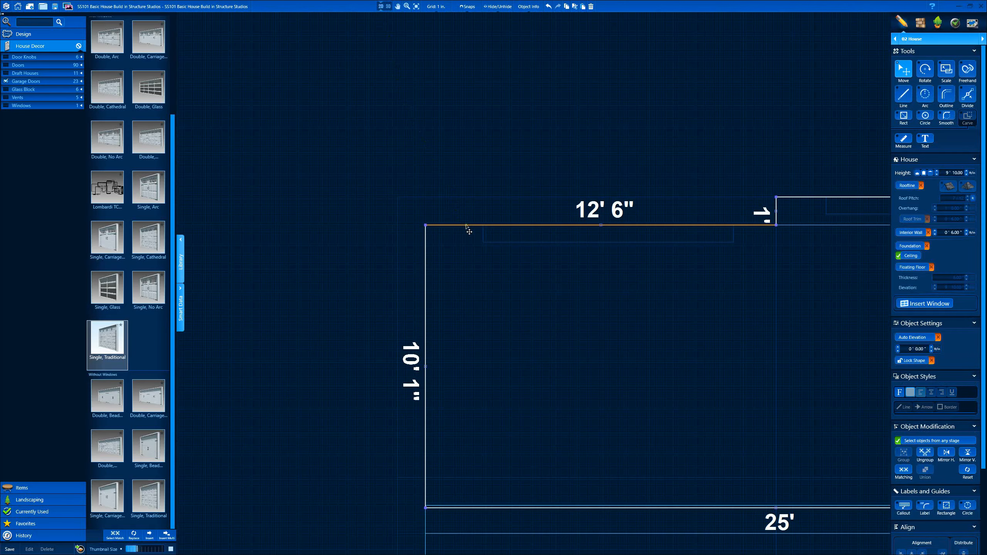
Step: Draw a 12' 6" line from the wing's top corner for the porch roof
middle_click_drag(695, 237, 436, 259)
key("l")
left_click(516, 220)
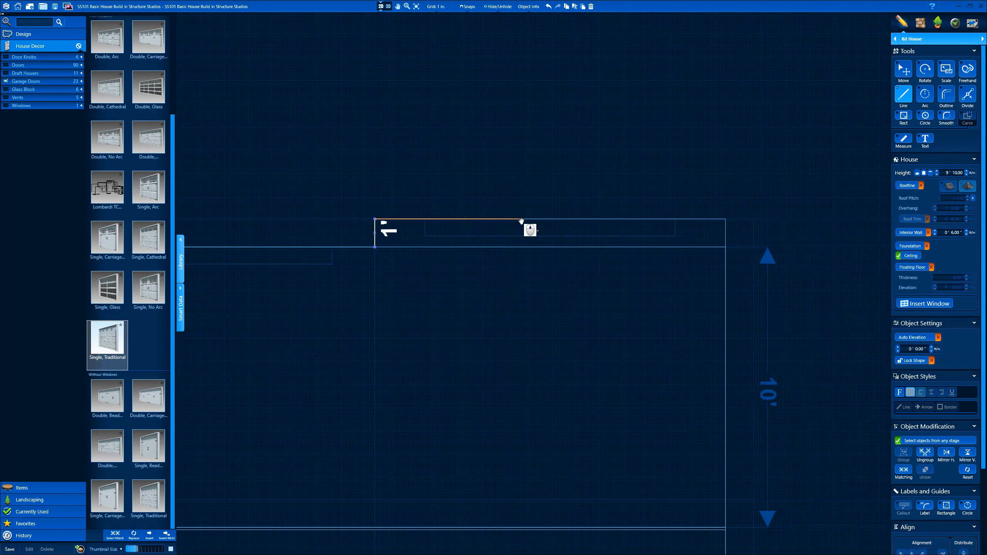
left_click(726, 221)
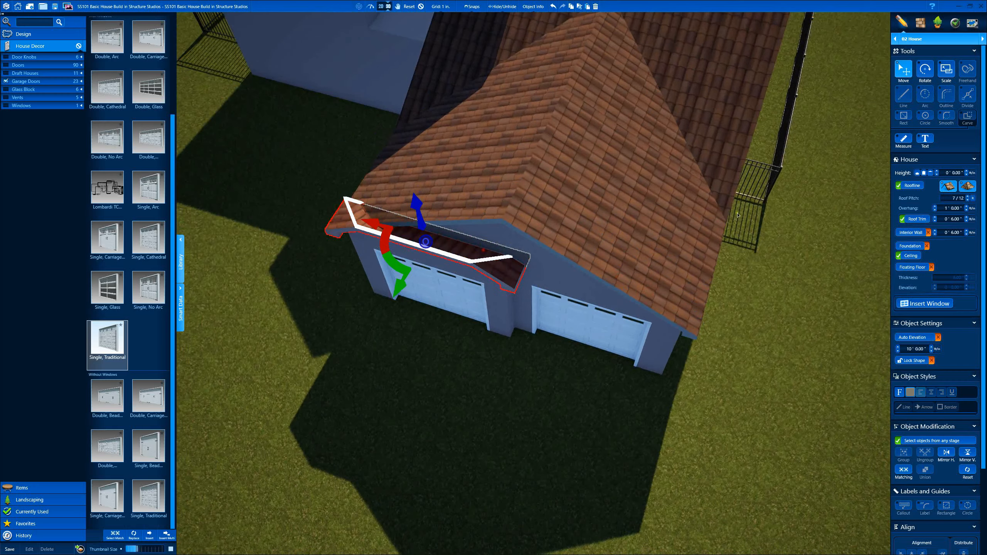
Step: Lower the gable porch roof over the garage to about 9' 4" elevation
left_click(948, 186)
scroll(656, 178, "up", 3)
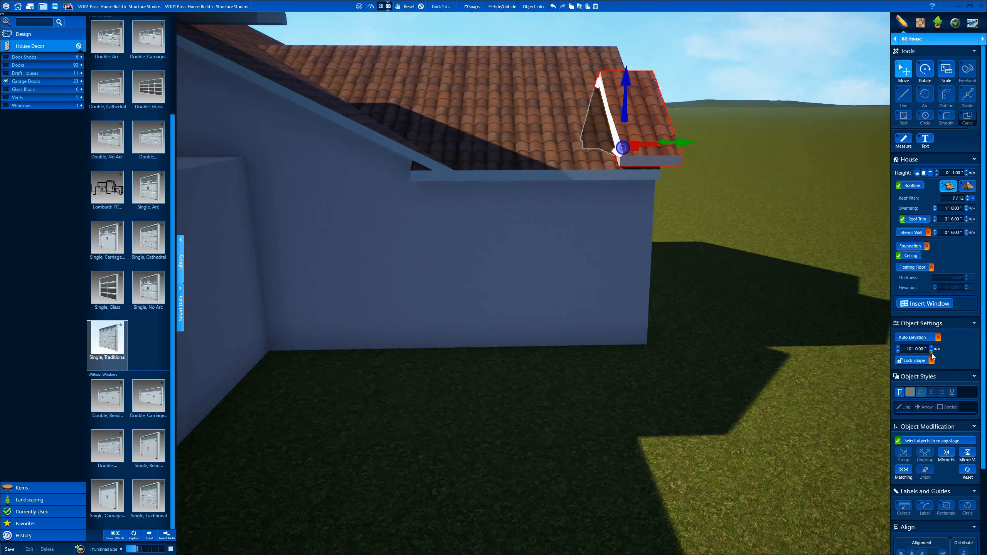
left_click(931, 352)
left_click(932, 352)
left_click(932, 352)
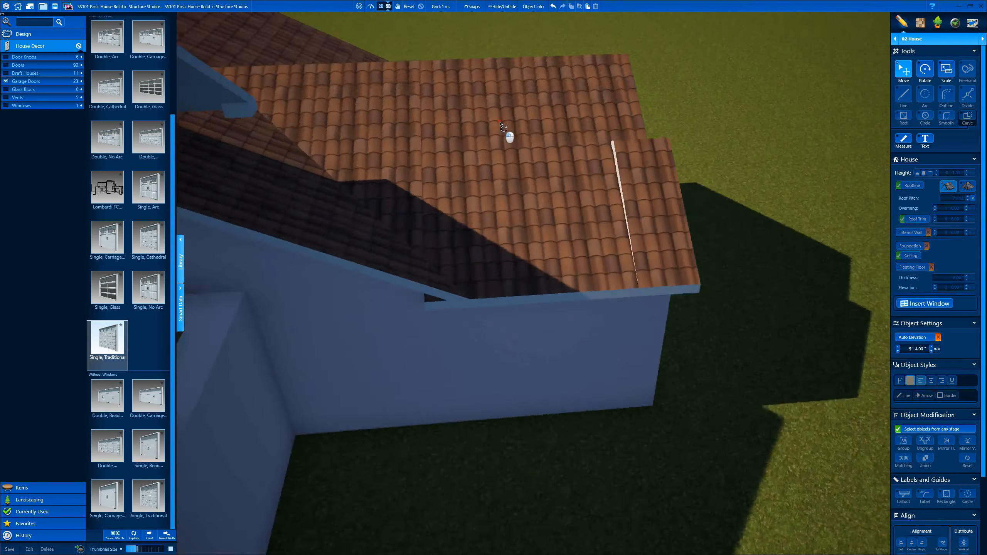
left_click_drag(501, 123, 494, 89)
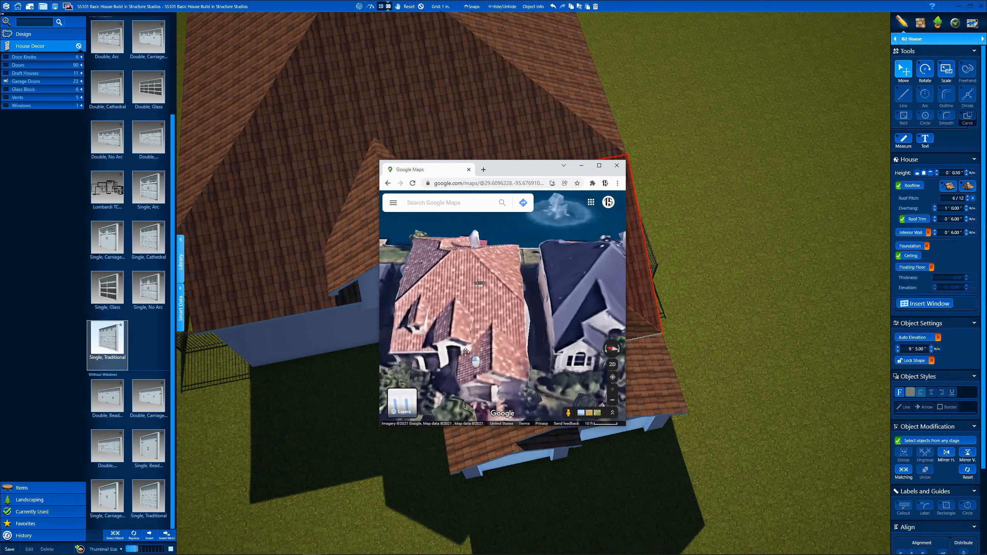
Step: Move the Maps window aside and, in plan view, narrow the roof outline from 25' to 12' 6" wide
left_click_drag(531, 171, 986, 157)
left_click(379, 8)
scroll(465, 263, "down", 5)
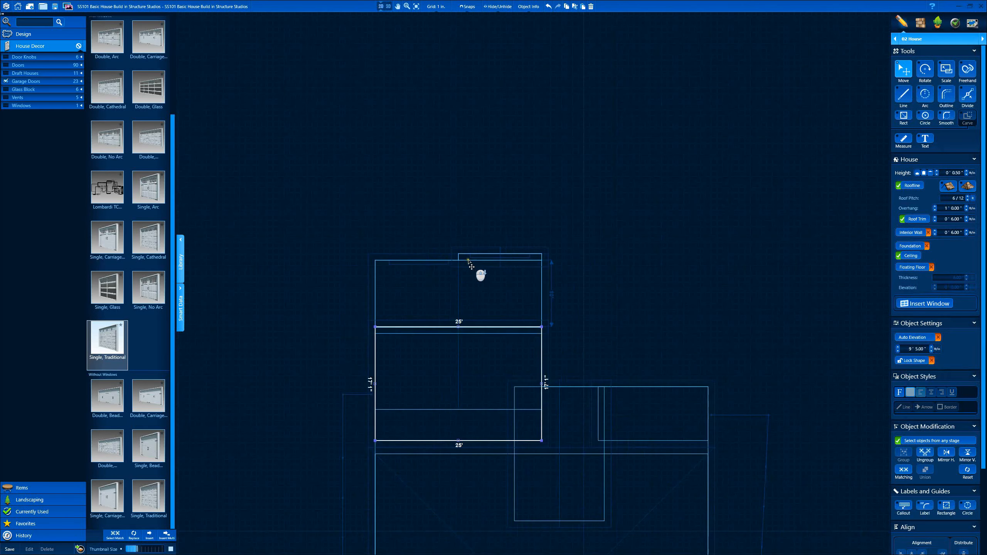
scroll(525, 385, "up", 2)
left_click_drag(547, 367, 415, 367)
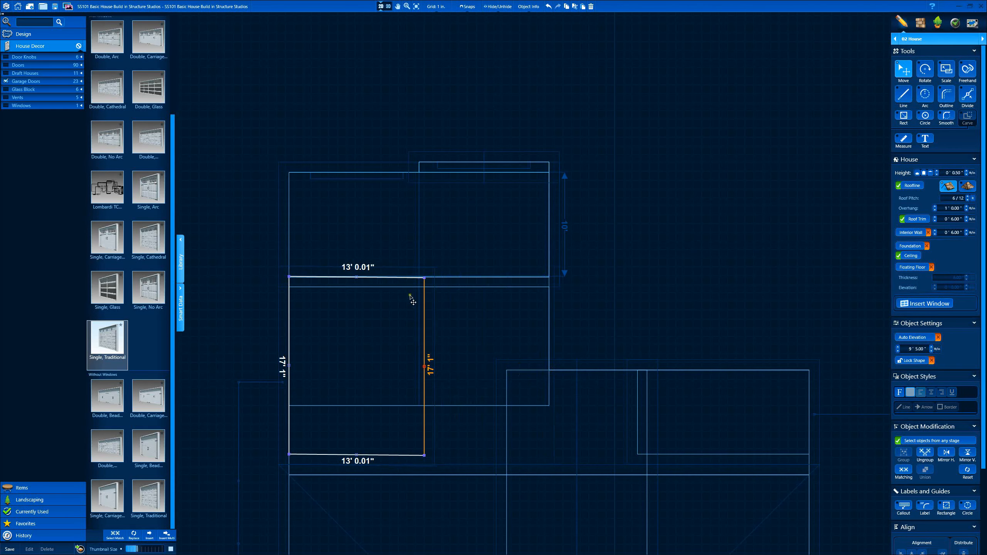
scroll(415, 297, "up", 3)
left_click_drag(516, 238, 500, 237)
scroll(476, 315, "down", 3)
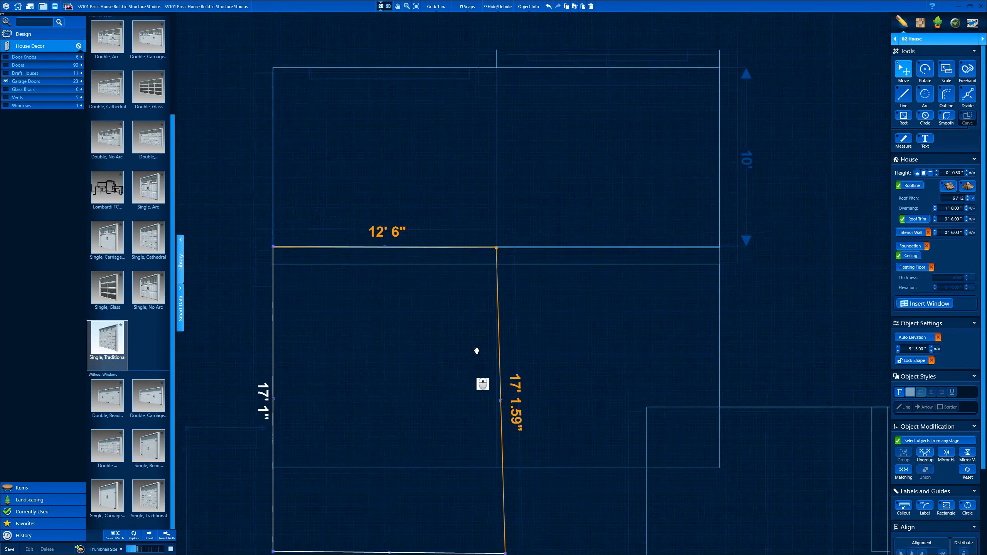
middle_click_drag(473, 409, 508, 131)
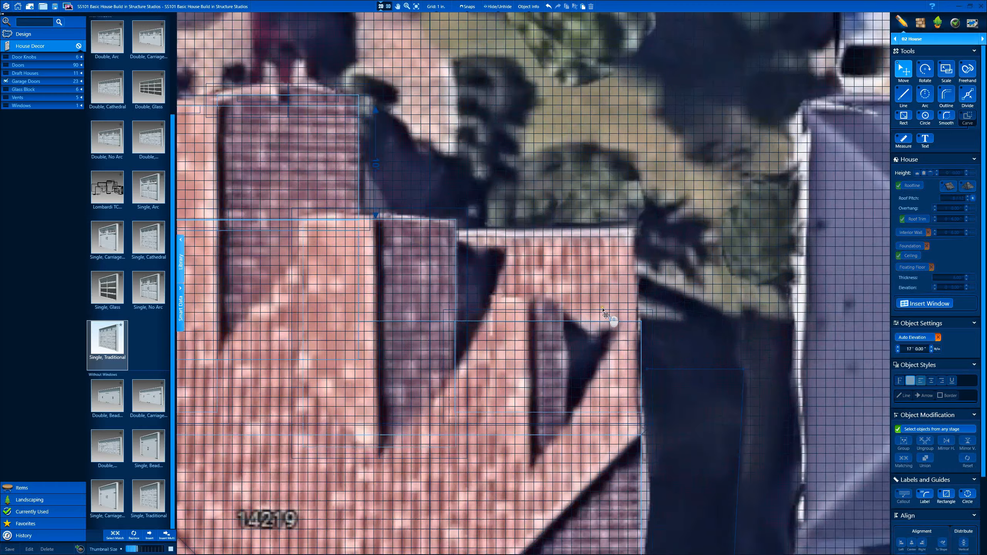
Step: Trace a line straight up the roof edge from the corner on the aerial
scroll(661, 333, "up", 3)
key("l")
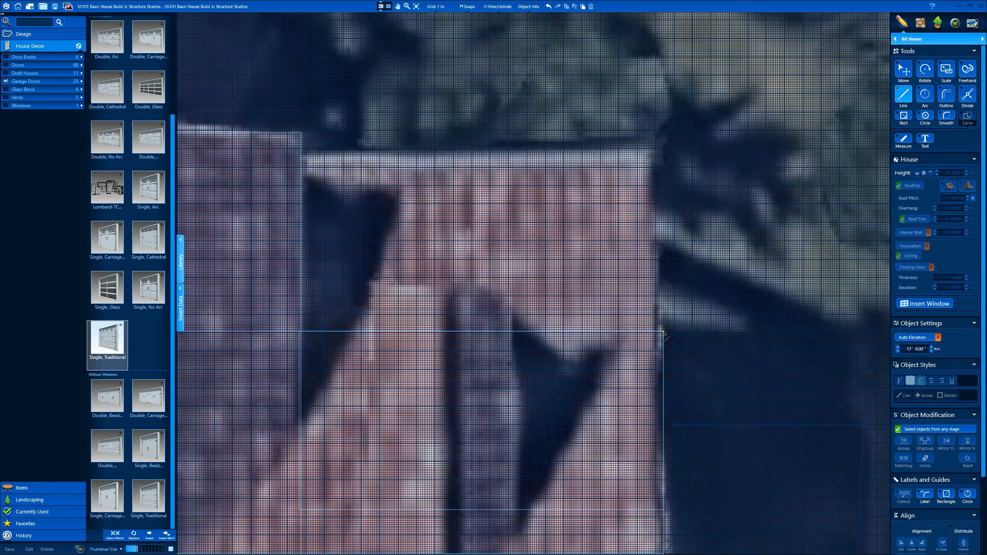
left_click(663, 332)
left_click(663, 154)
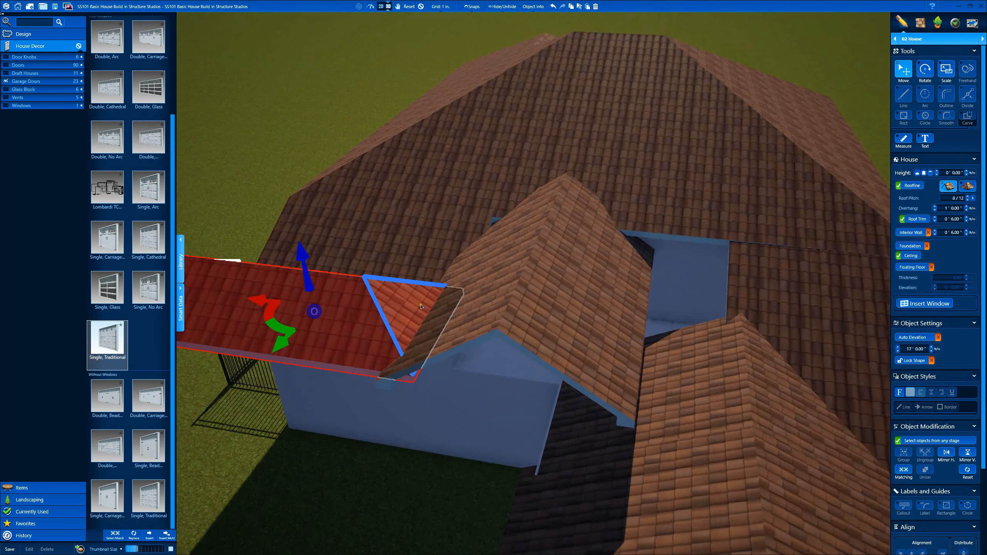
Step: Set the new roof's faces to gable ends and place the aerial map window beside the model
left_click(421, 307)
left_click(948, 186)
left_click_drag(680, 163, 758, 249)
left_click(416, 171)
left_click(948, 187)
left_click_drag(758, 358, 759, 169)
left_click_drag(624, 134, 556, 146)
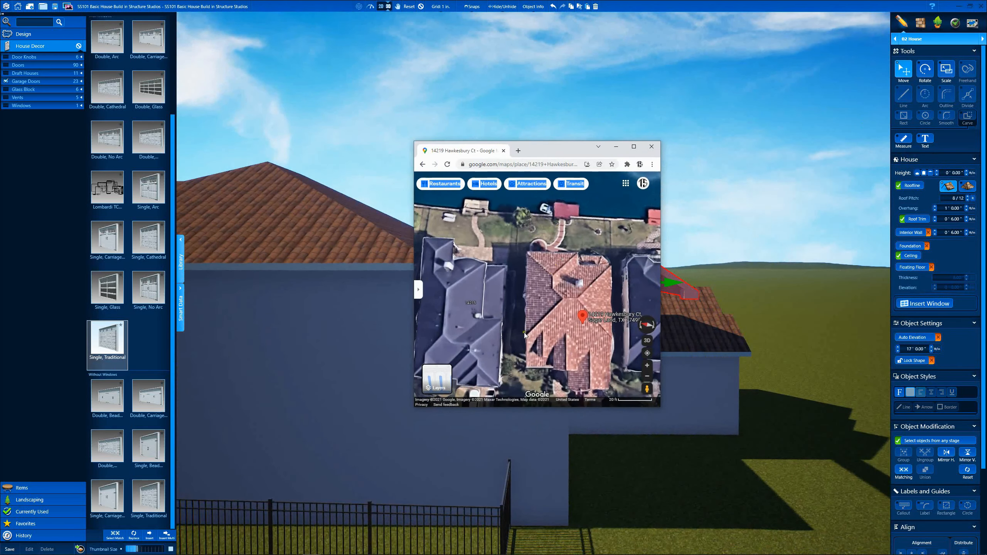